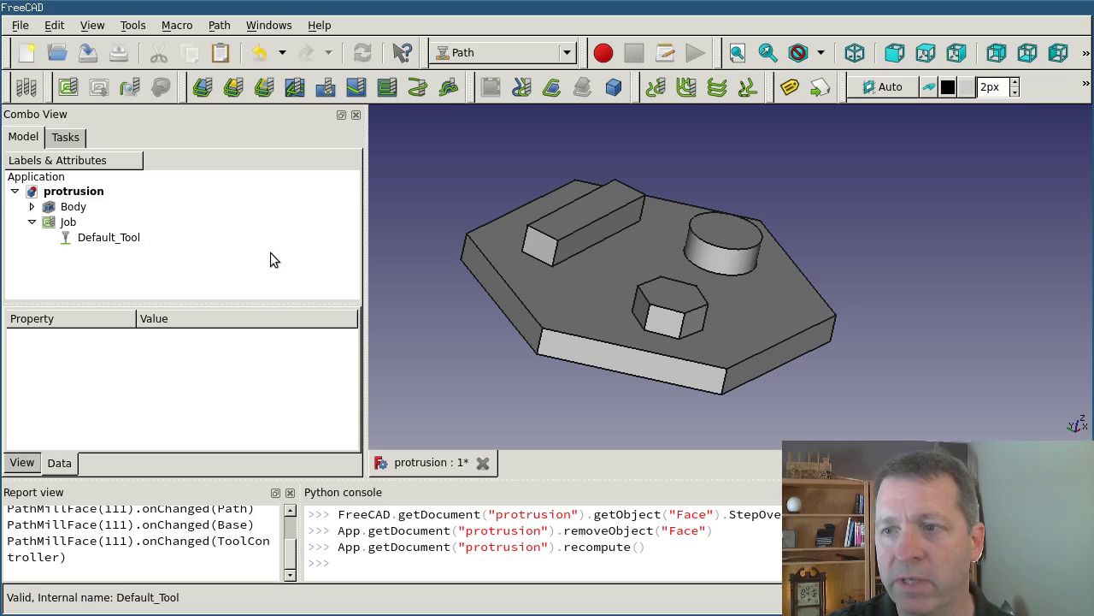
Step: Add a Mill Facing operation with the default settings to the job and generate its toolpath
click(387, 88)
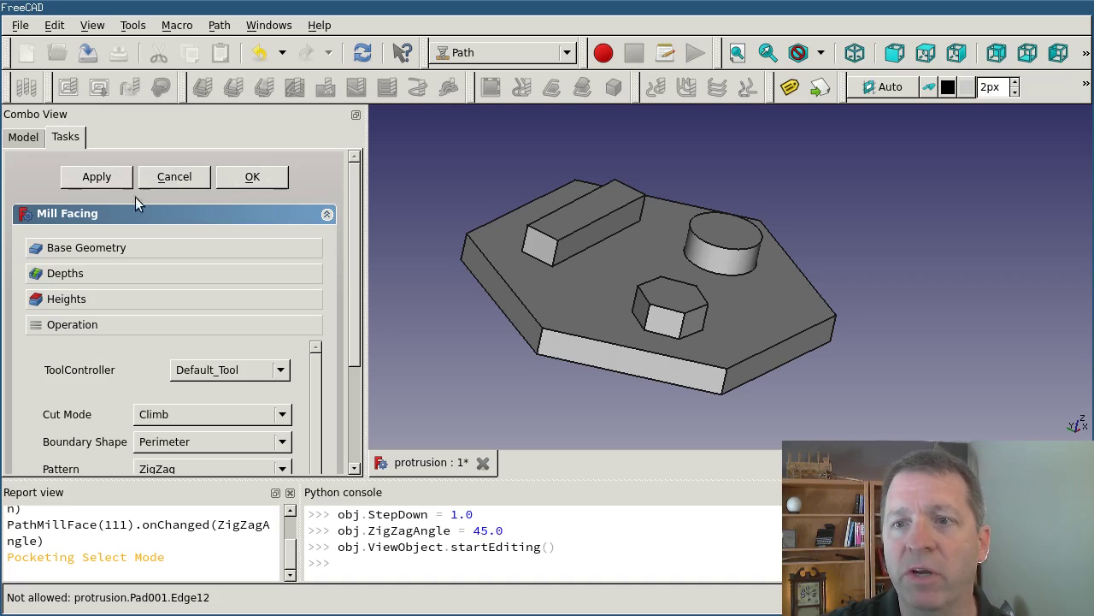
click(97, 177)
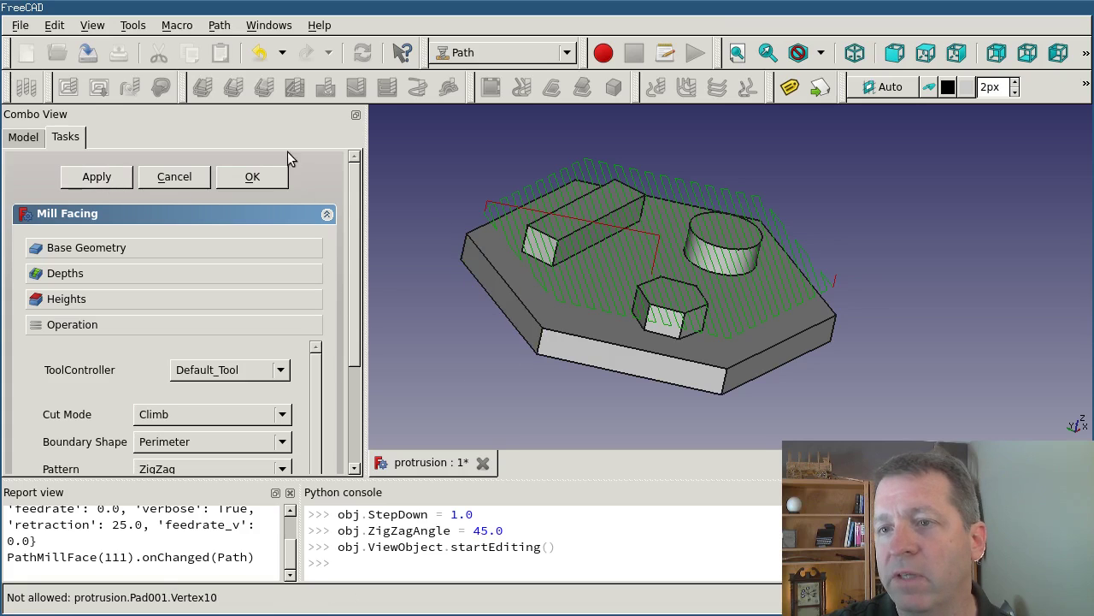
click(248, 176)
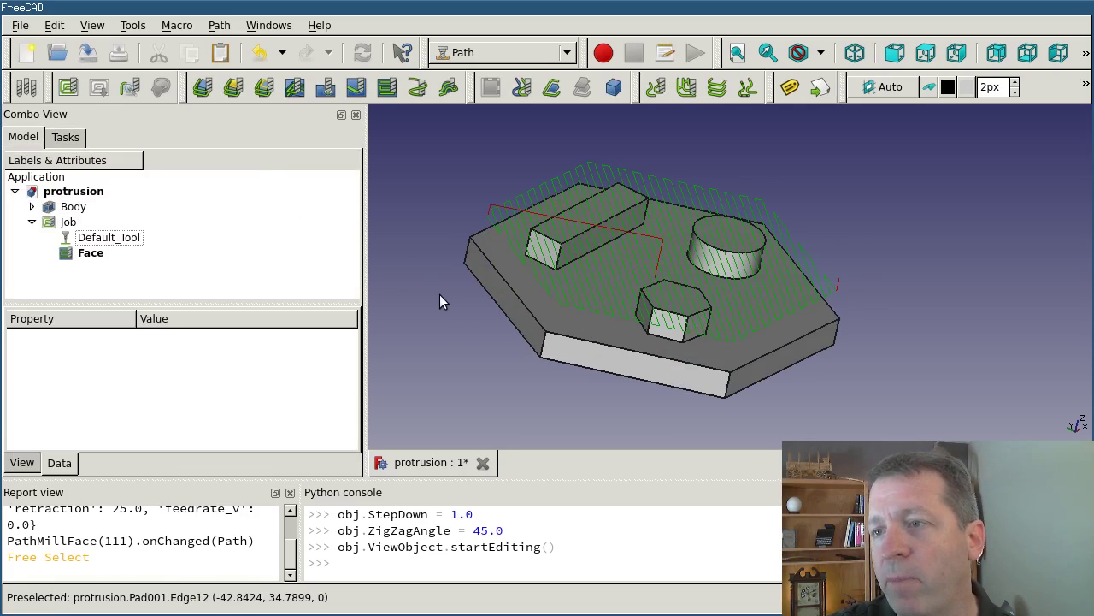
Step: Examine where the facing toolpath enters the material and how its first passes run around the part's corner
scroll(433, 232, up, 5)
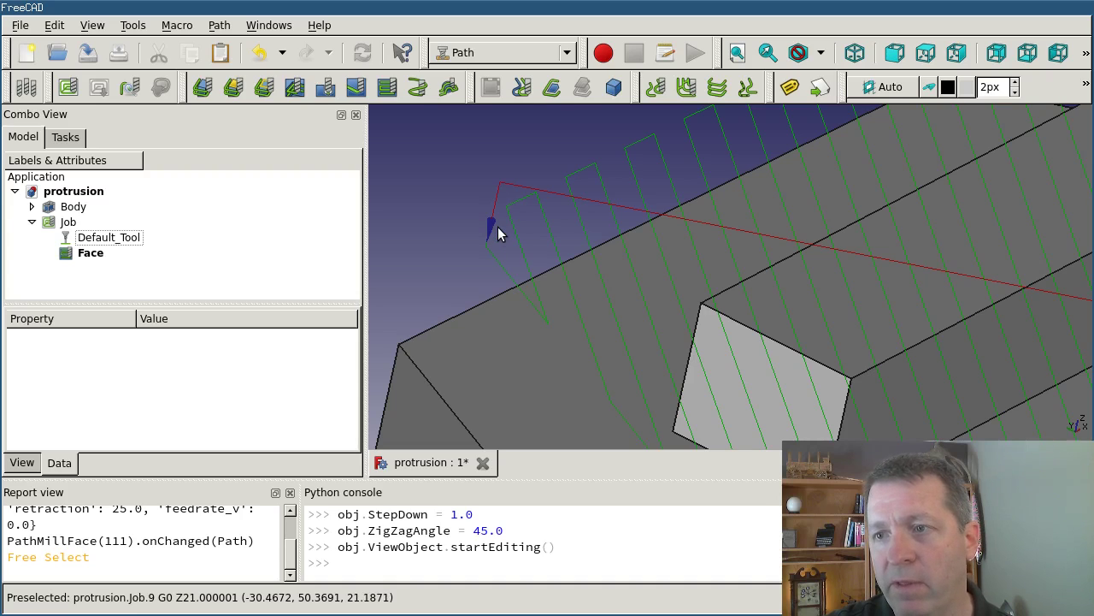
scroll(492, 241, up, 4)
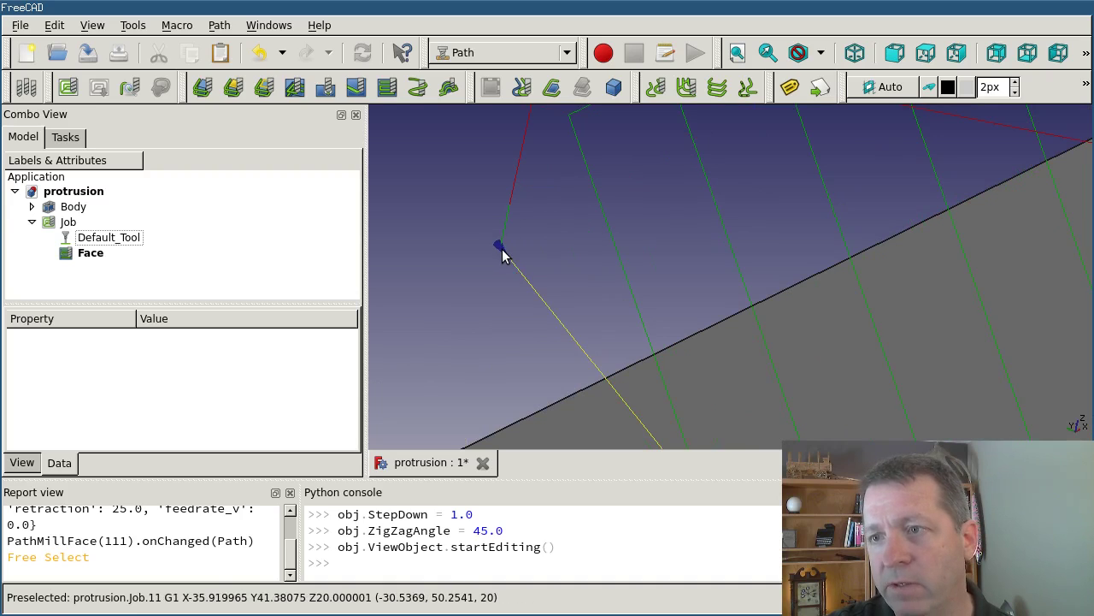
scroll(502, 251, down, 3)
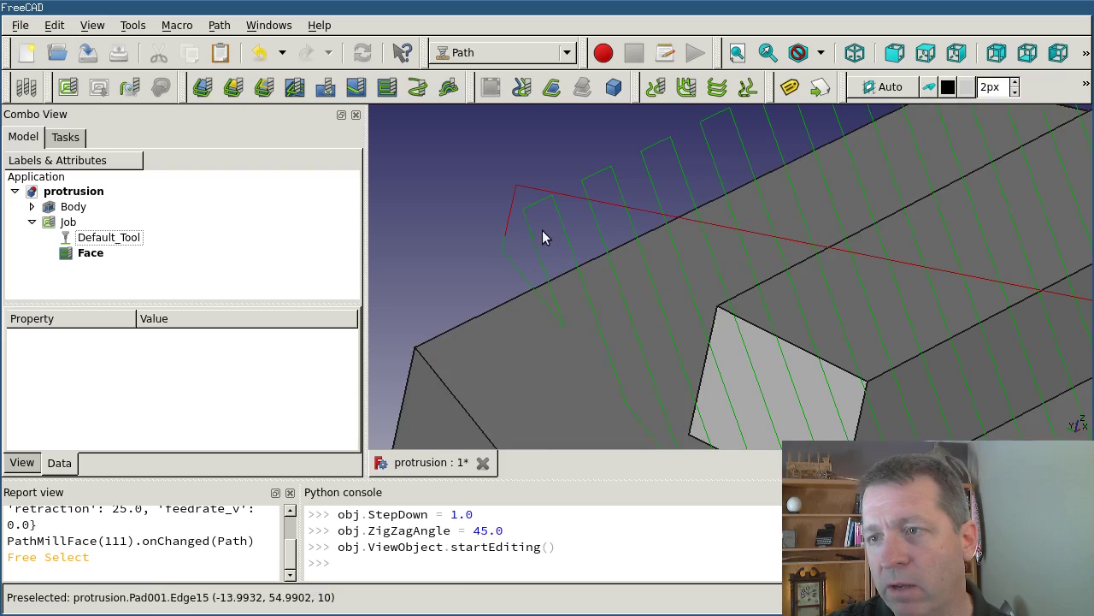
scroll(535, 255, down, 3)
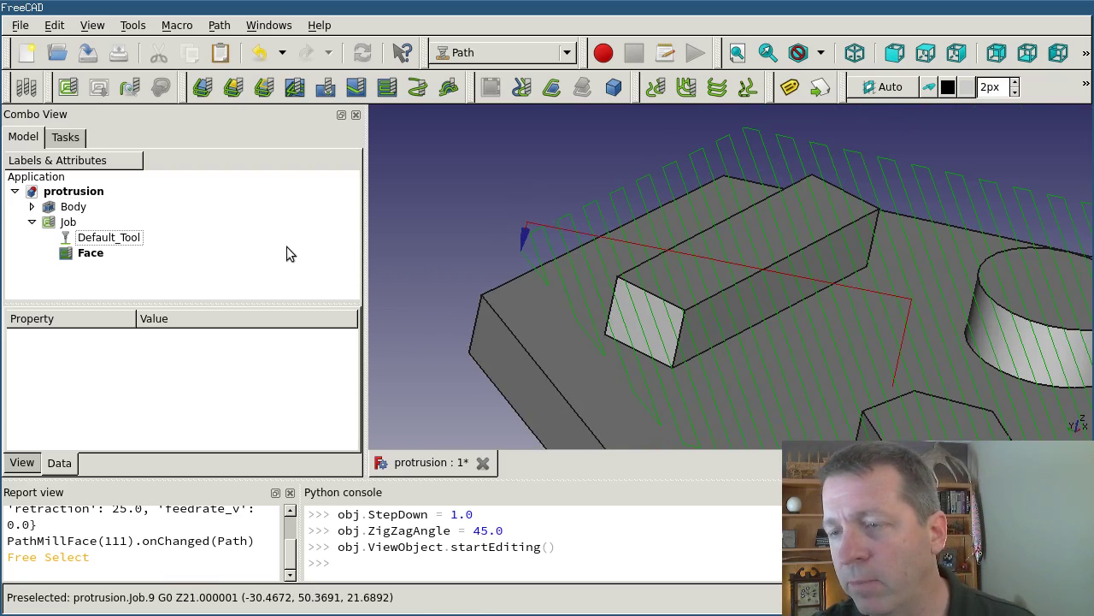
scroll(495, 188, down, 3)
scroll(499, 167, up, 1)
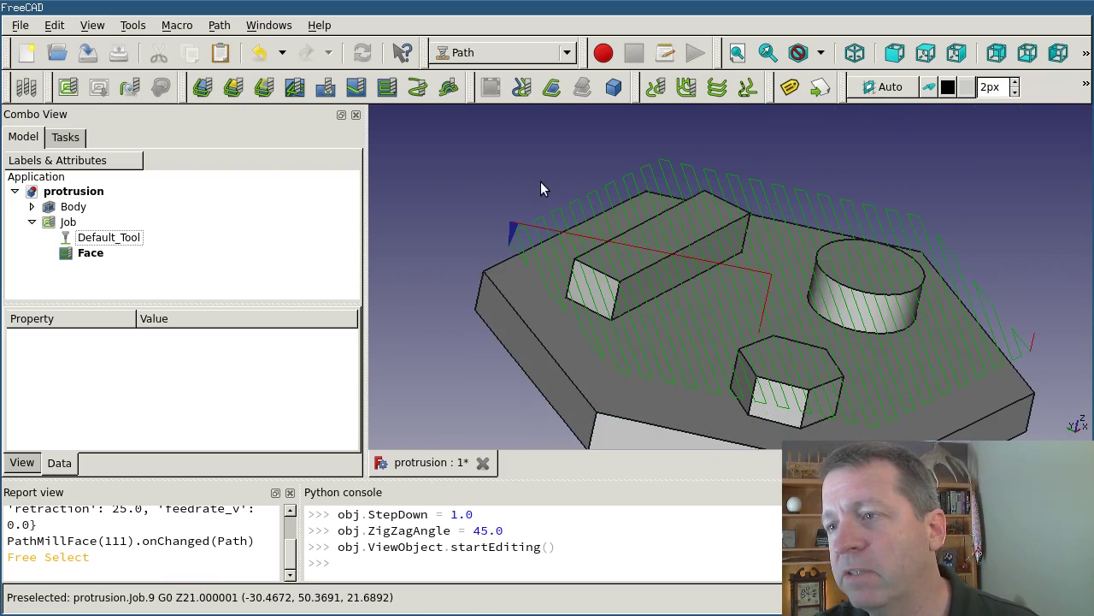
scroll(542, 187, up, 1)
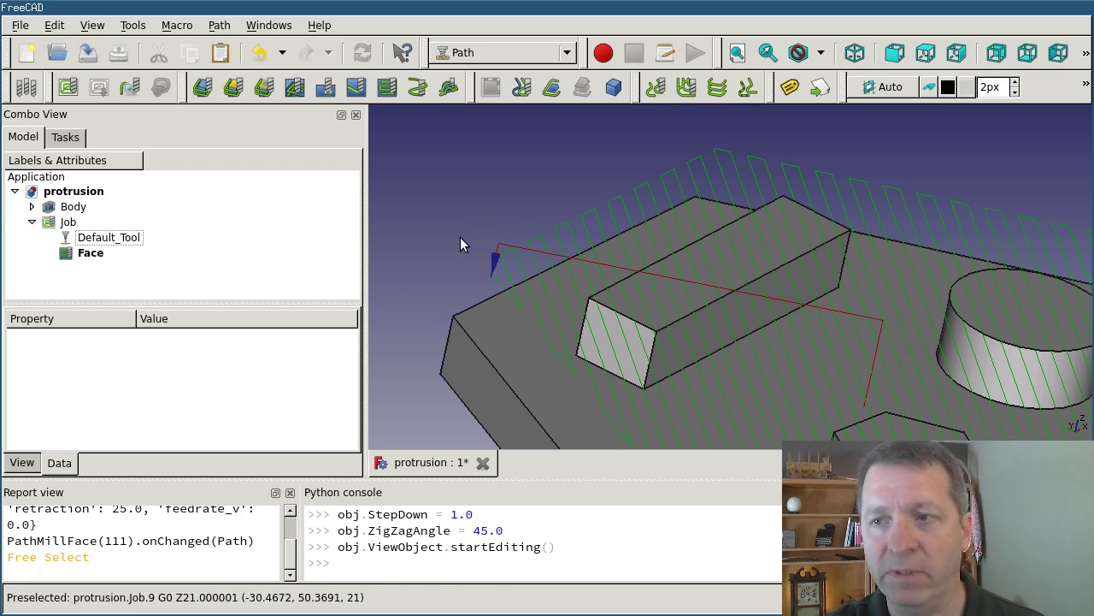
scroll(464, 283, down, 3)
scroll(450, 280, up, 3)
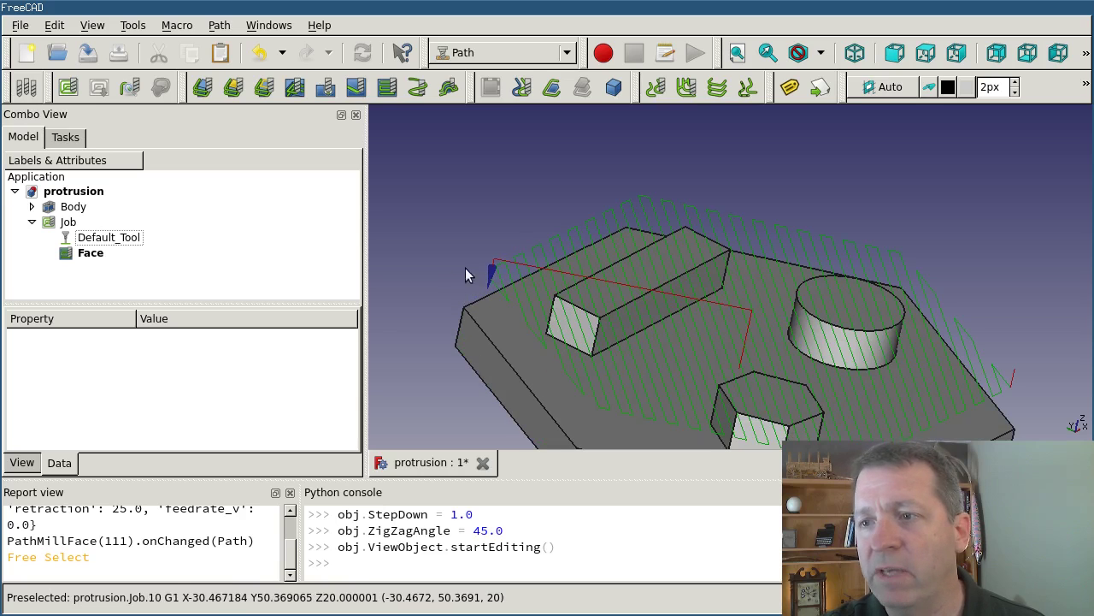
scroll(466, 253, down, 3)
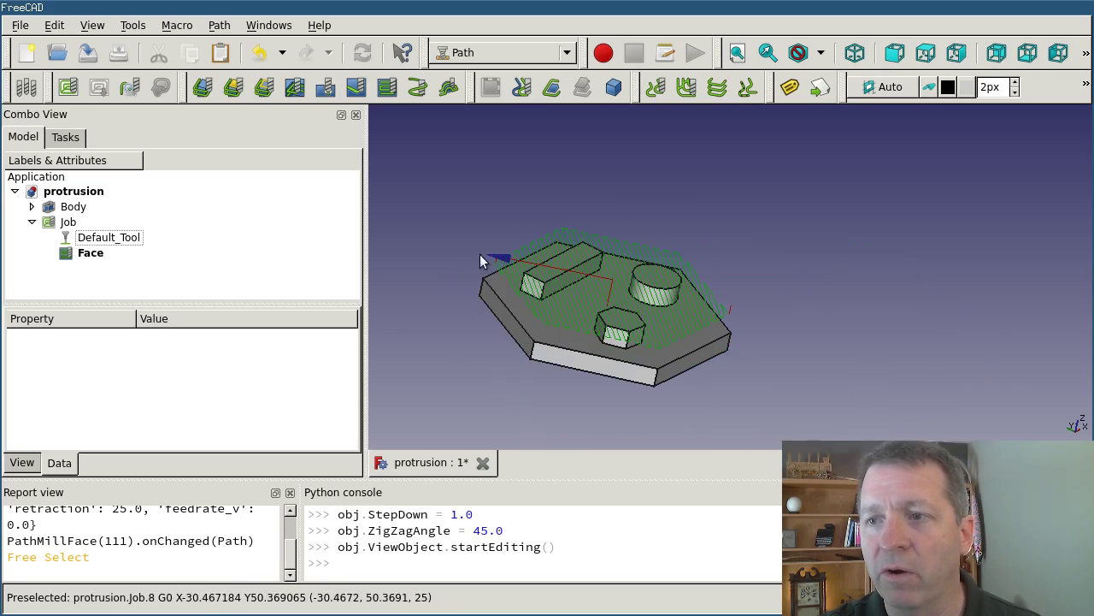
scroll(477, 255, up, 3)
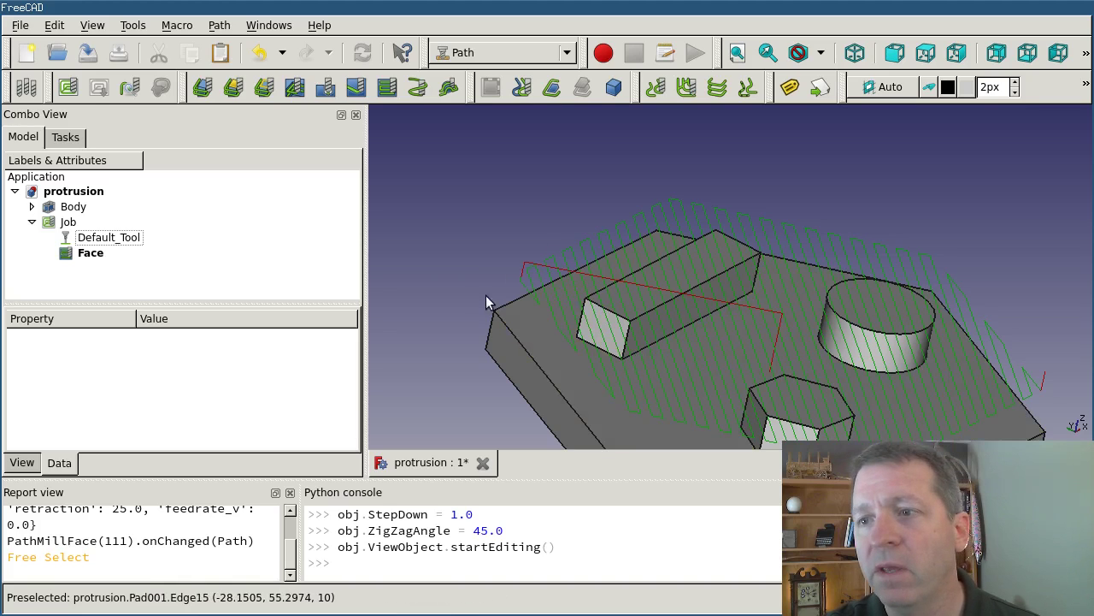
Step: Set the Face operation's start point to X -40, Y 60, Z 20
click(92, 254)
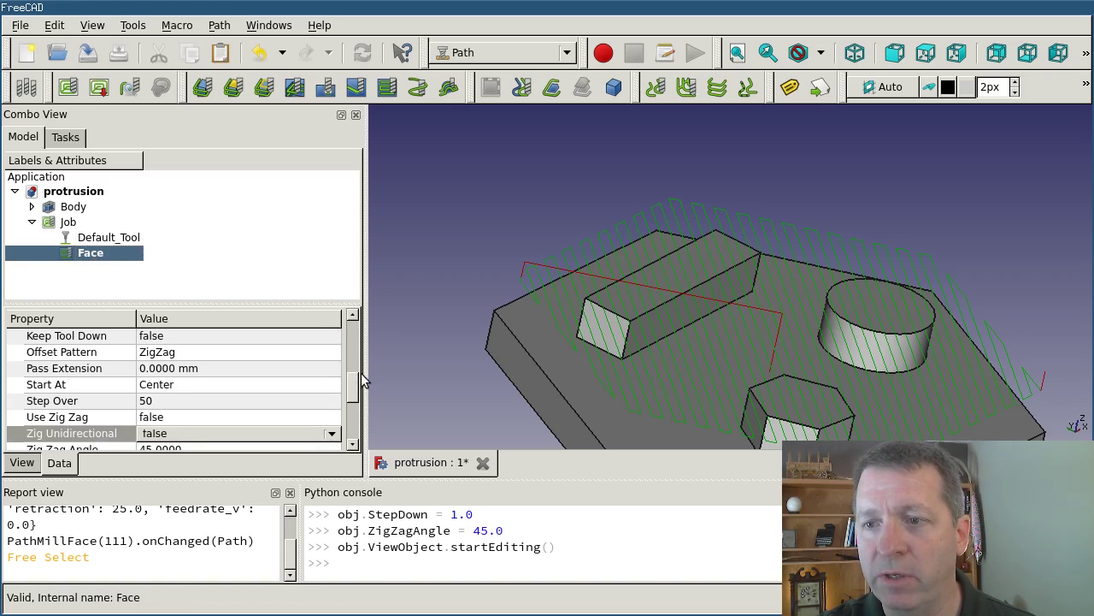
drag(354, 381, 359, 439)
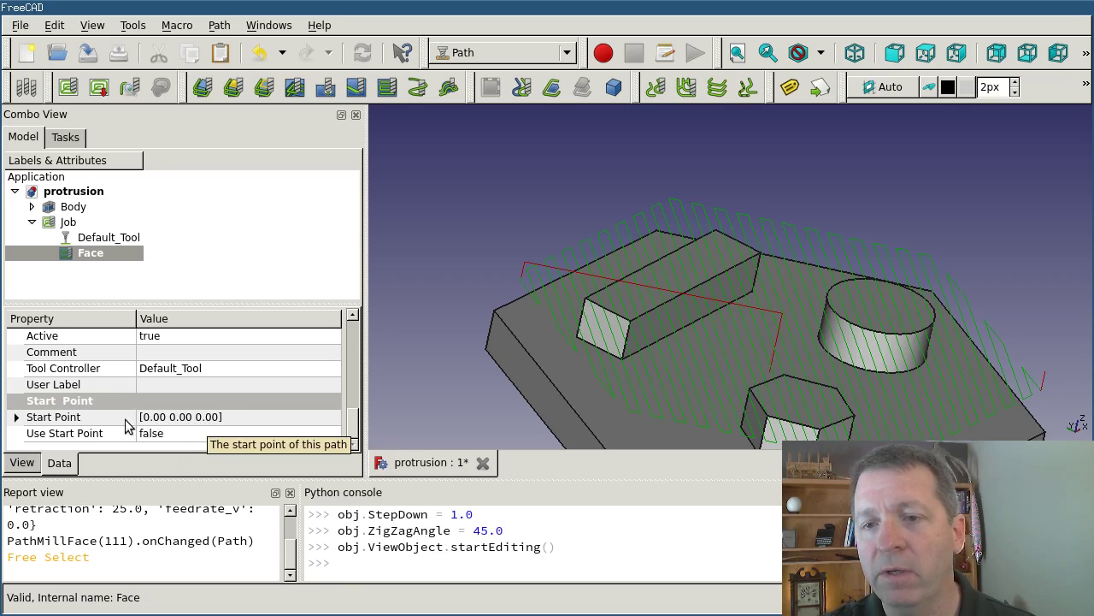
click(17, 418)
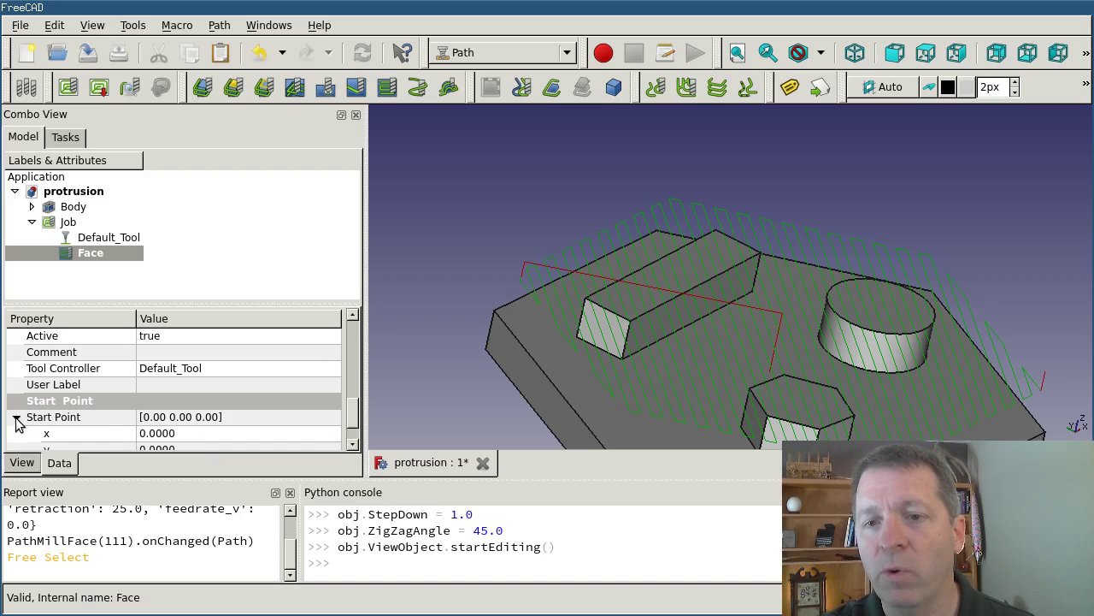
scroll(349, 432, down, 1)
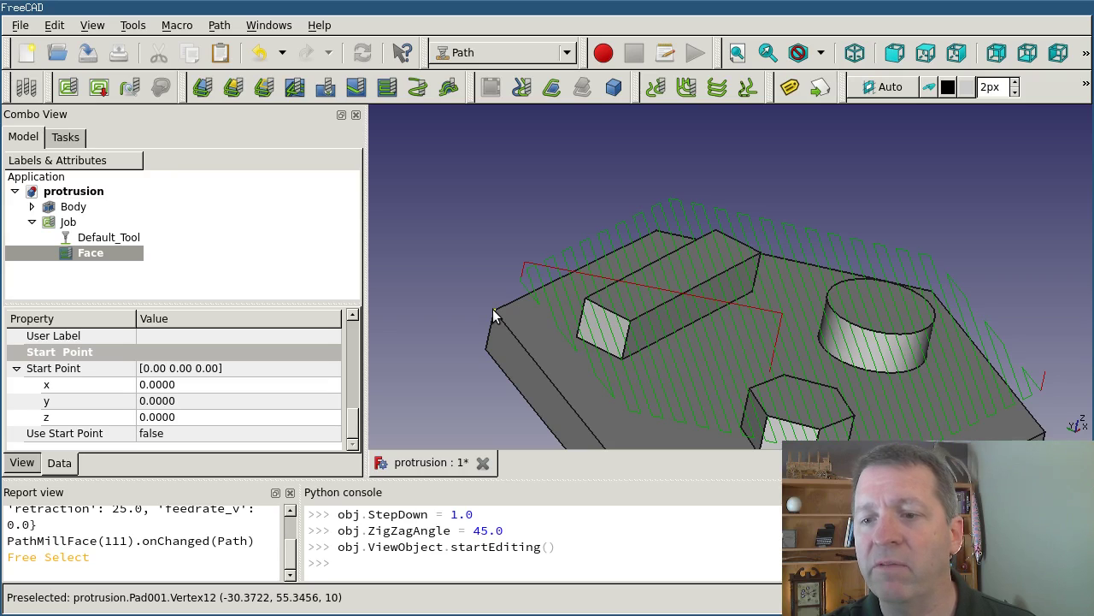
click(207, 388)
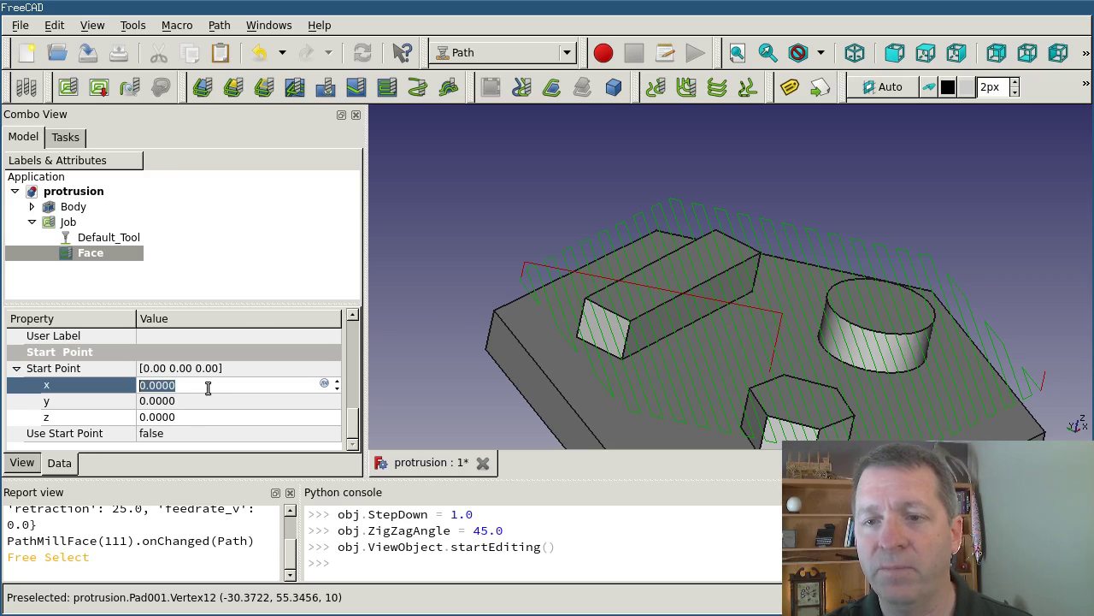
text(-40)
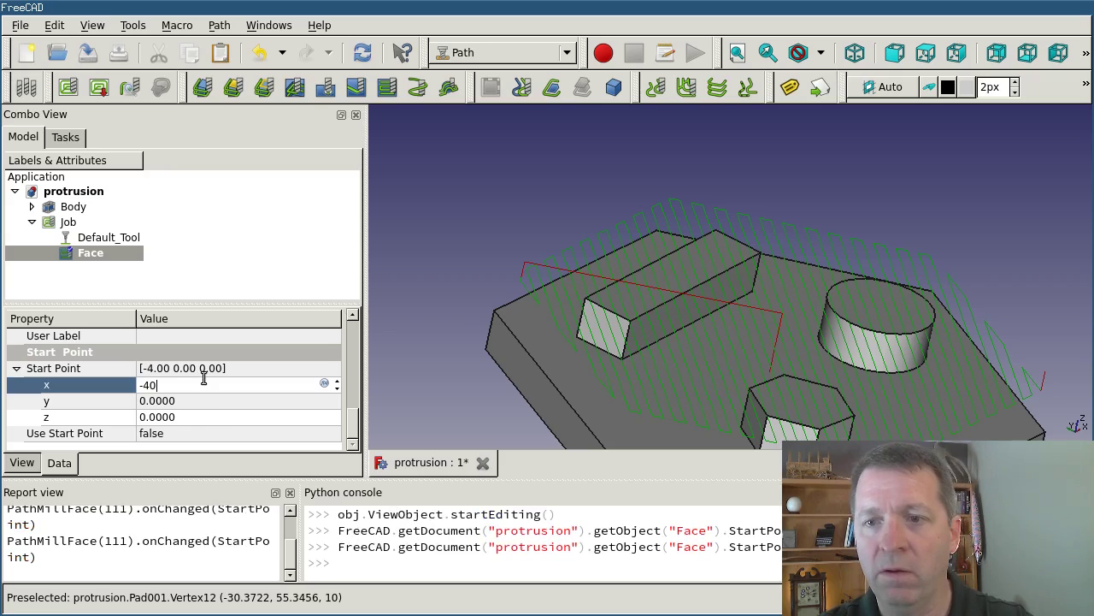
click(212, 401)
text(60)
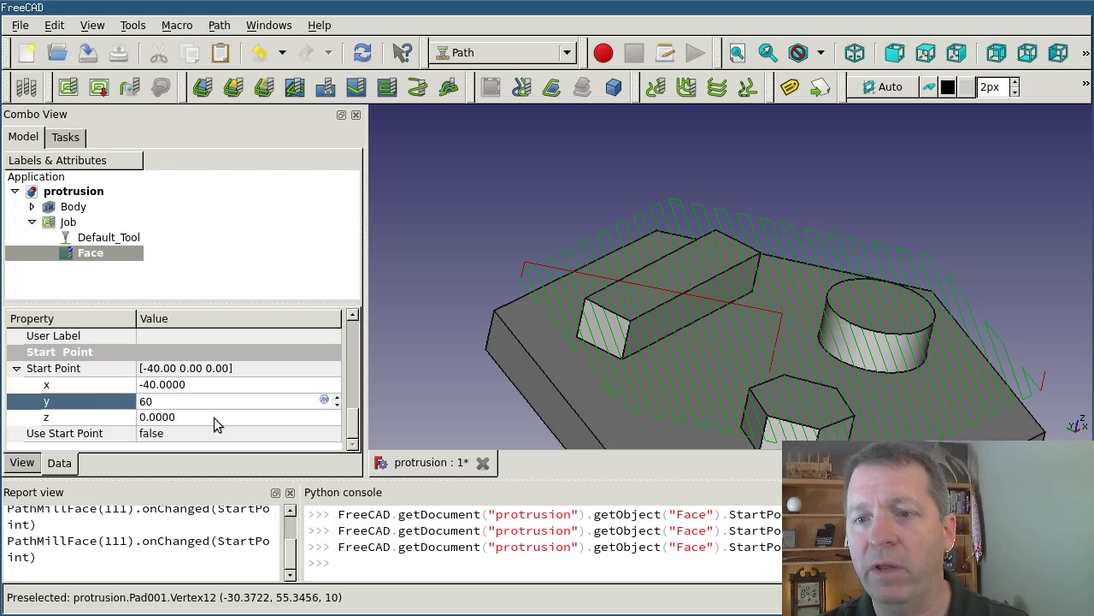
click(214, 417)
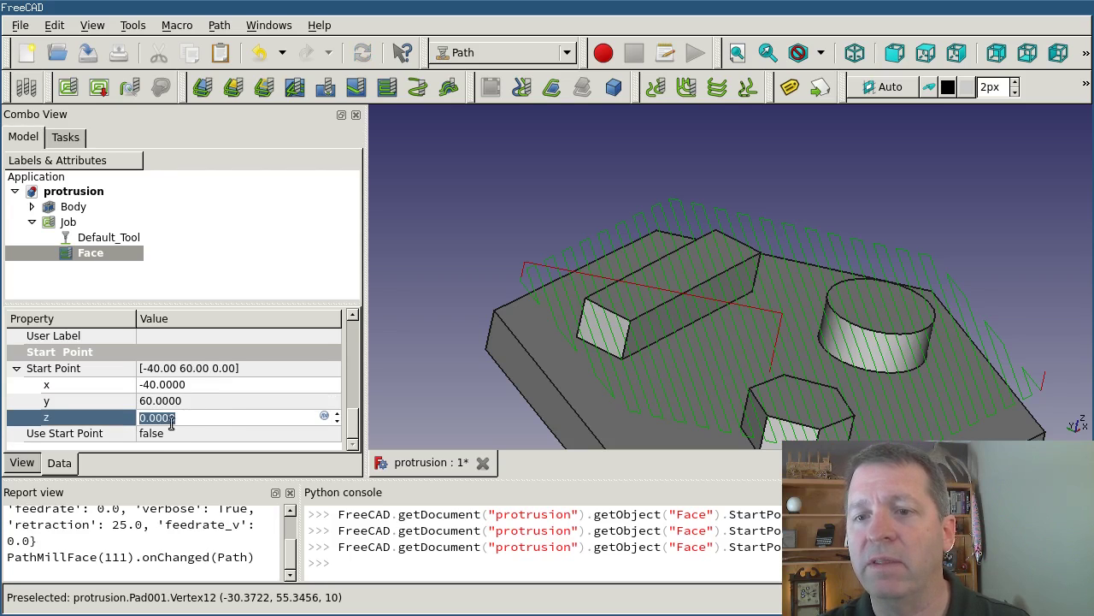
triple_click(238, 417)
text(20)
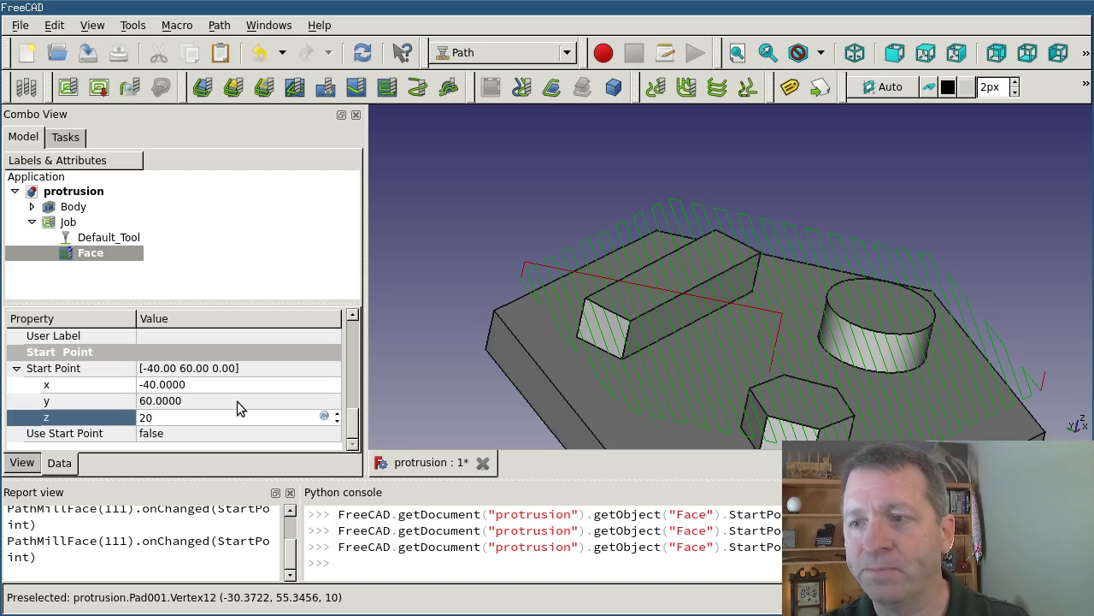
click(238, 401)
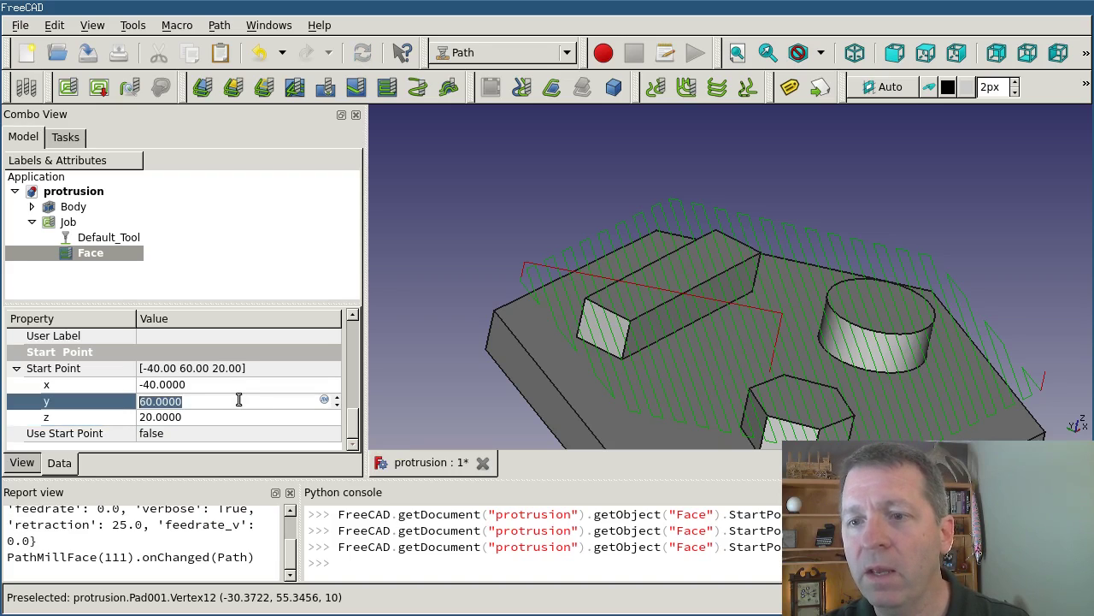
Step: Set Use Start Point to true for the Face operation and check the recomputed toolpath
click(198, 435)
click(200, 436)
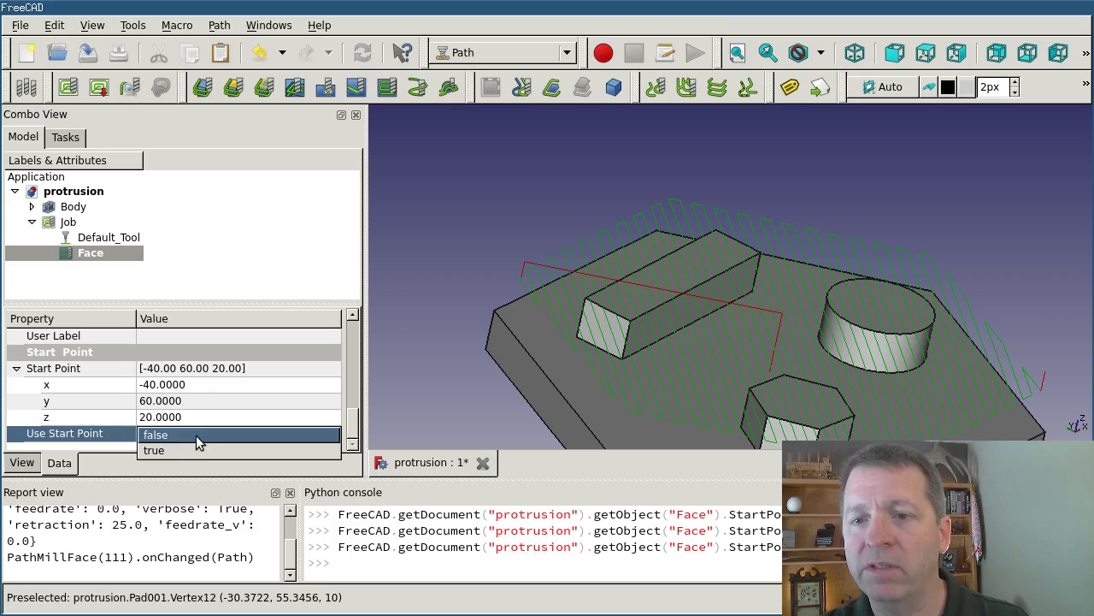
click(201, 450)
click(240, 400)
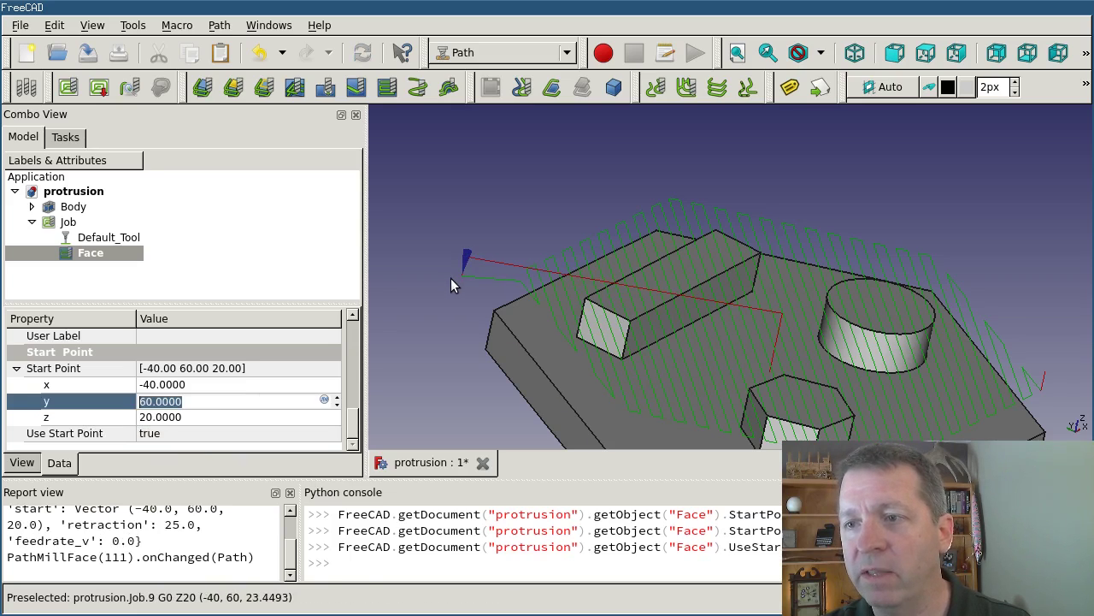
click(429, 369)
scroll(429, 363, down, 3)
scroll(736, 363, down, 1)
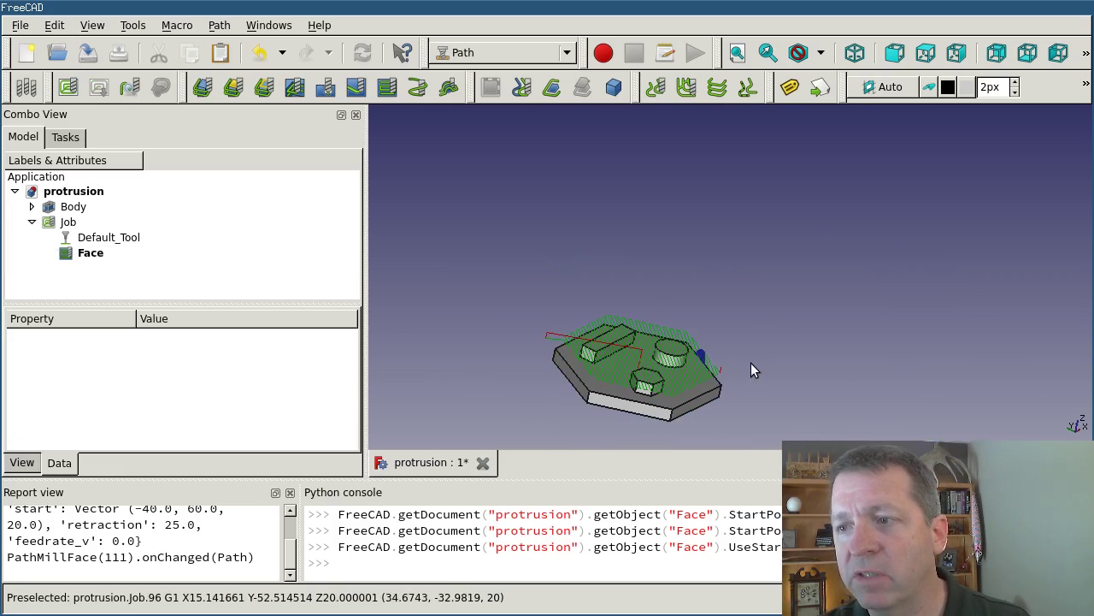
scroll(619, 380, up, 4)
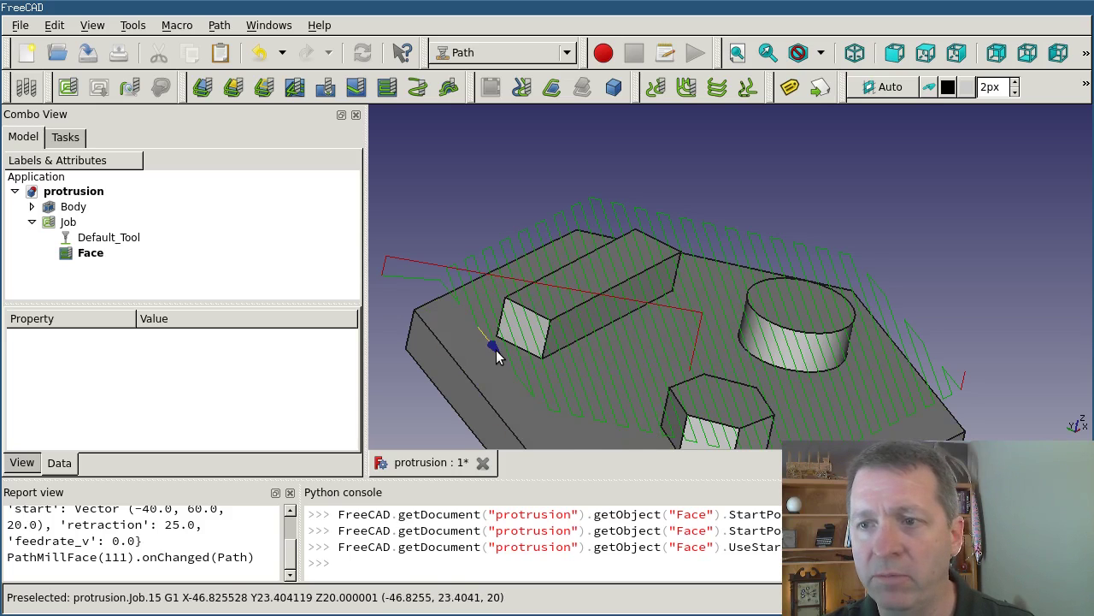
scroll(495, 351, down, 3)
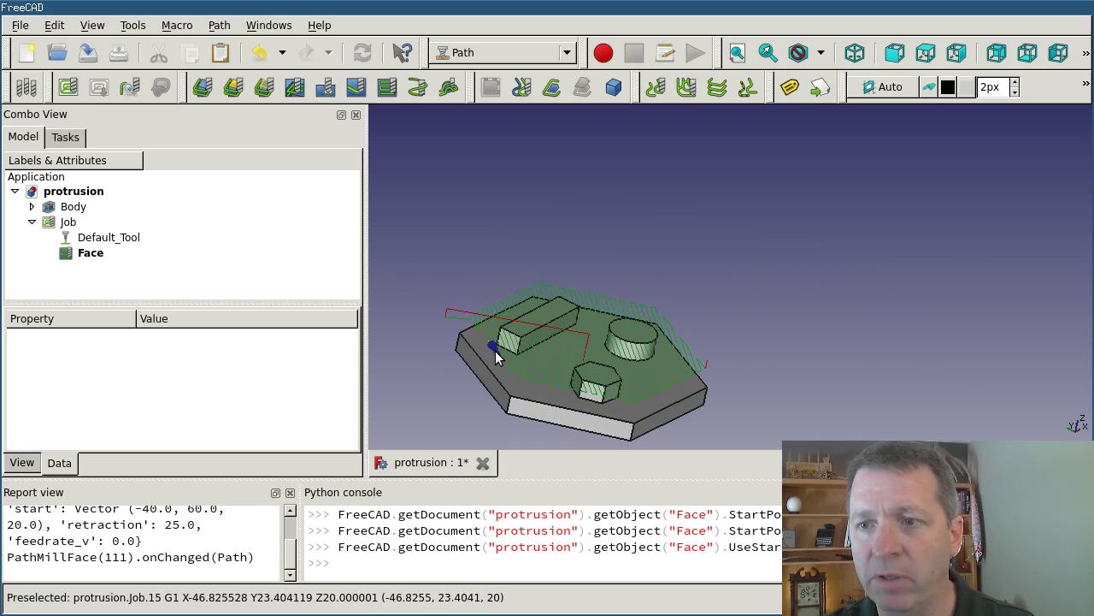
Step: Close the protrusion document and open the recent file oddpockets.fcstd
click(483, 463)
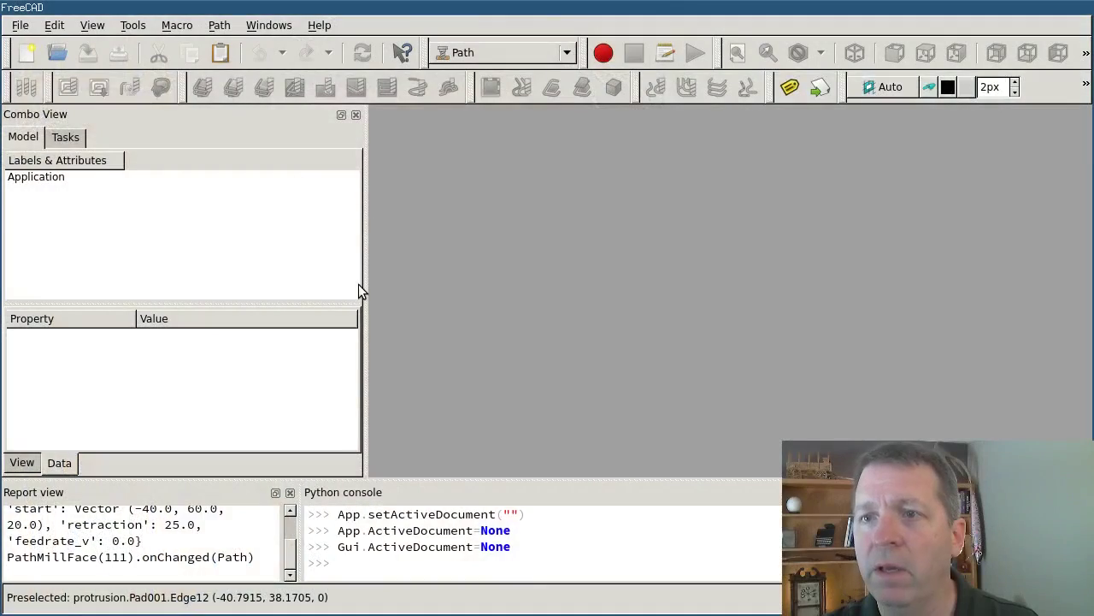
click(26, 26)
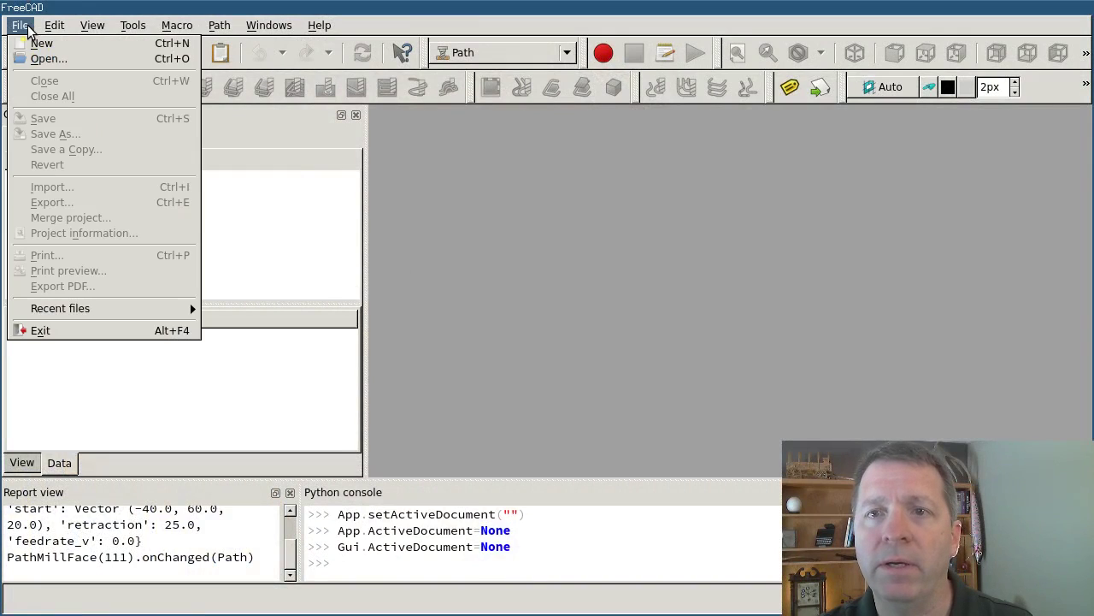
mouse_move(190, 308)
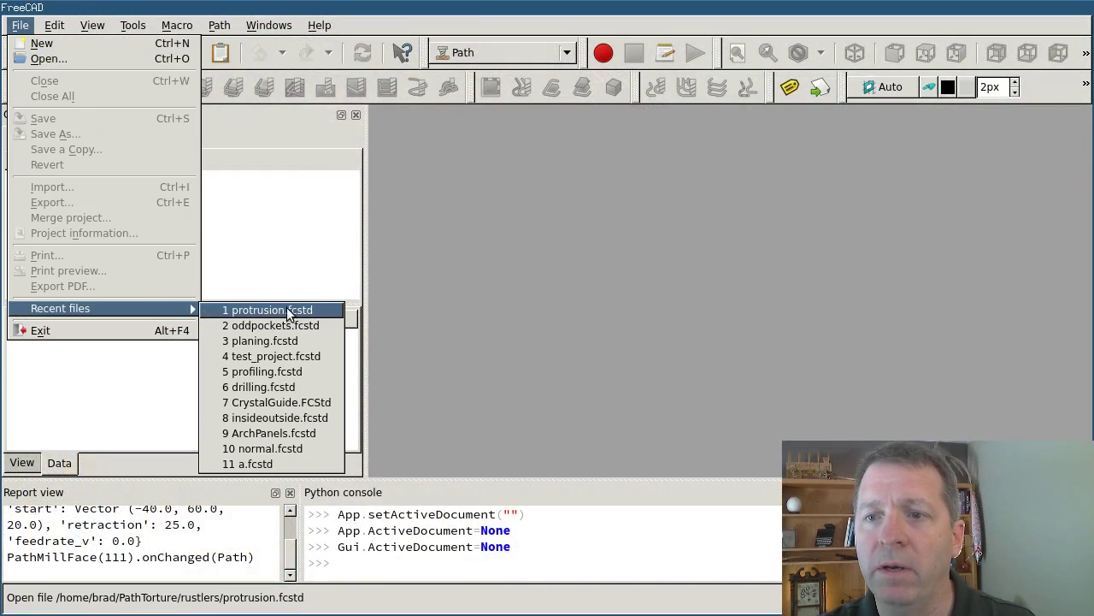
click(292, 321)
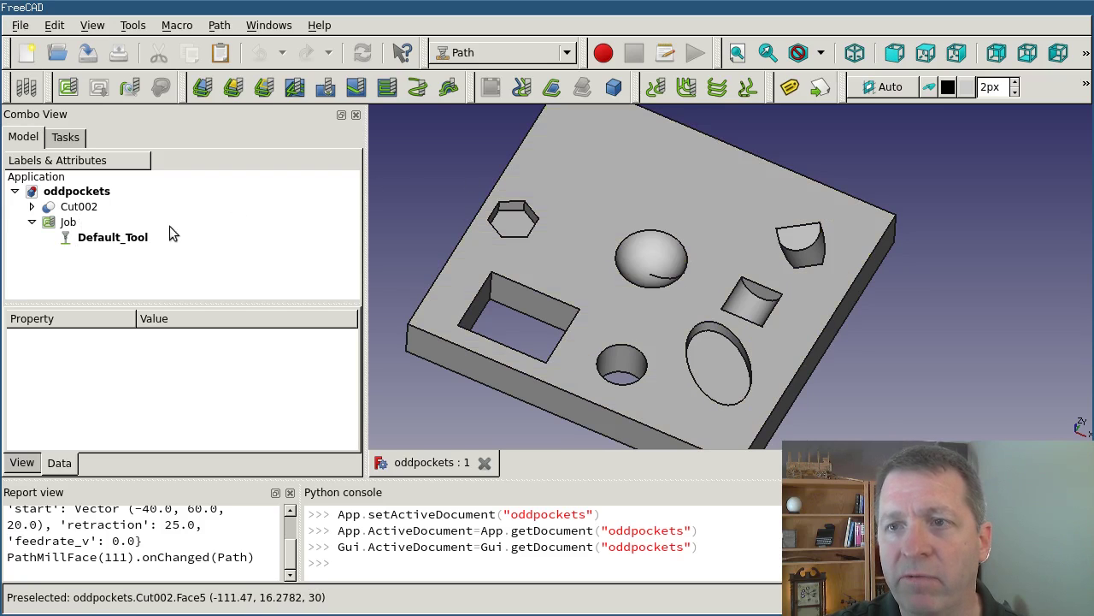
Step: Add a Pocket operation to the oddpockets job and accept it with climb cutting, the ZigZag pattern and a 45° angle
click(298, 90)
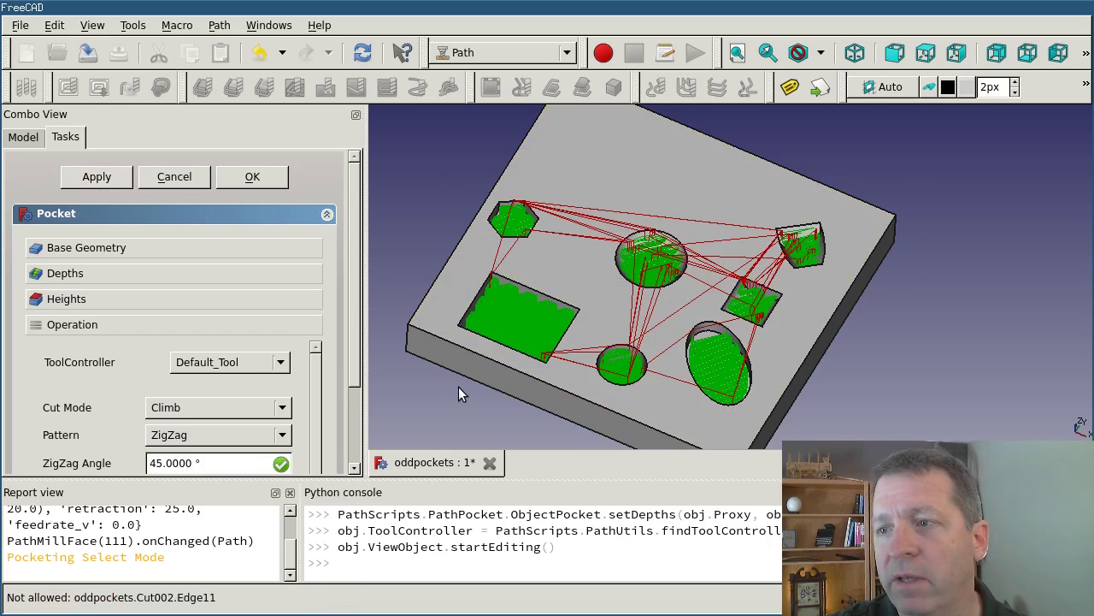
scroll(458, 387, down, 1)
scroll(459, 417, up, 3)
scroll(514, 416, down, 2)
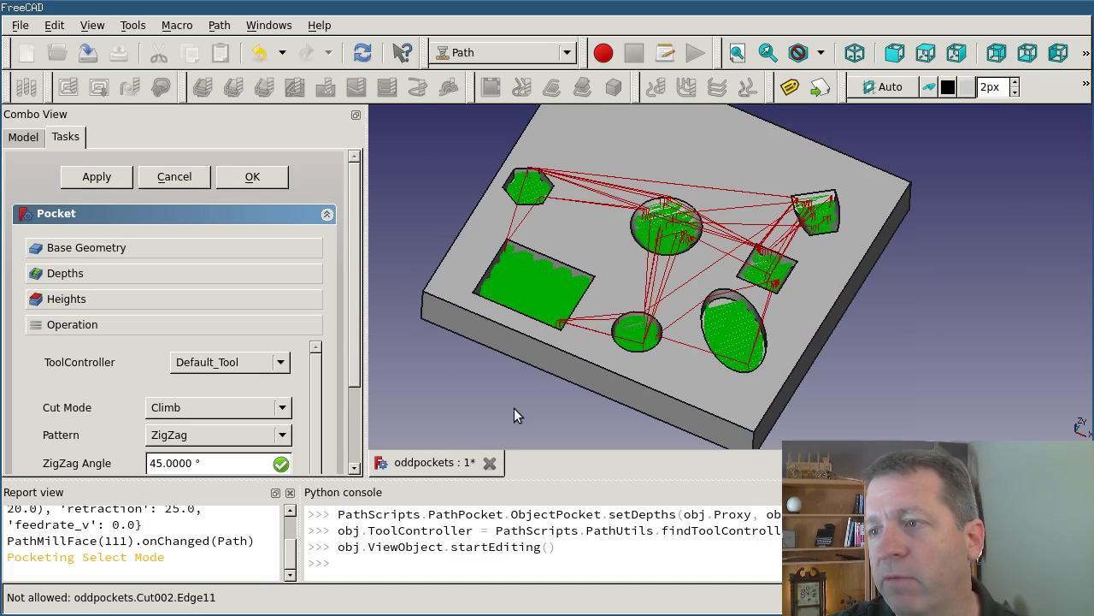
mouse_move(615, 400)
middle_down()
mouse_move(599, 379)
mouse_move(599, 403)
middle_up()
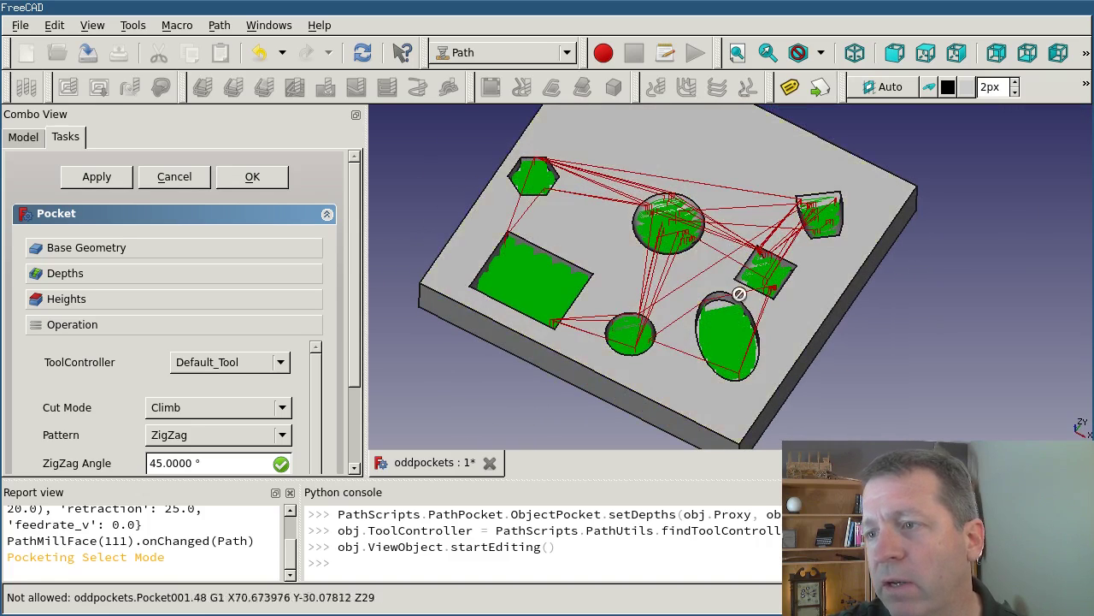
scroll(607, 321, down, 2)
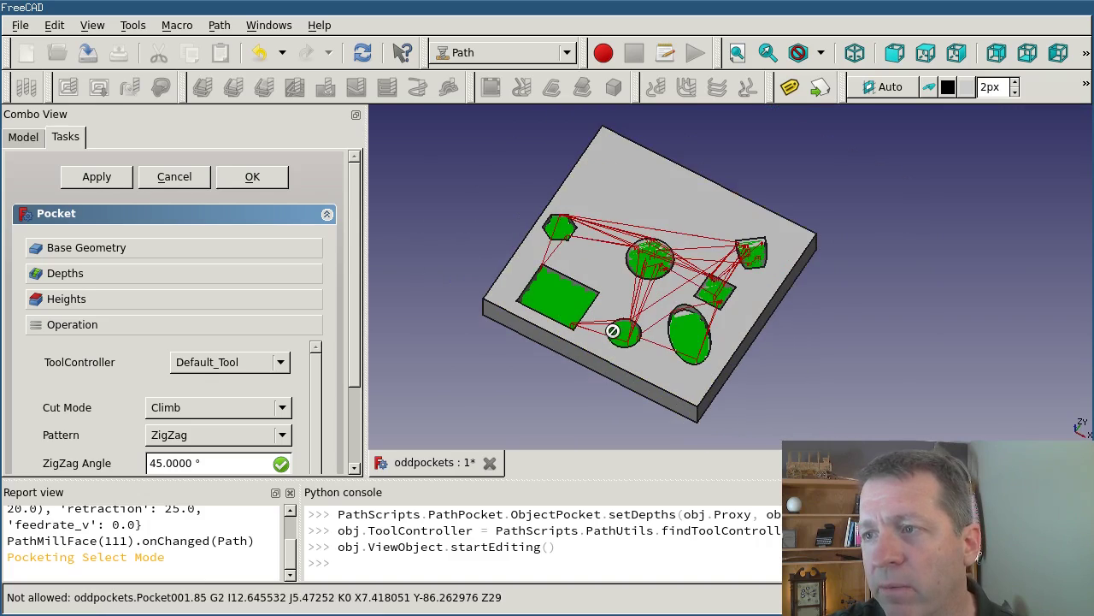
scroll(607, 321, up, 2)
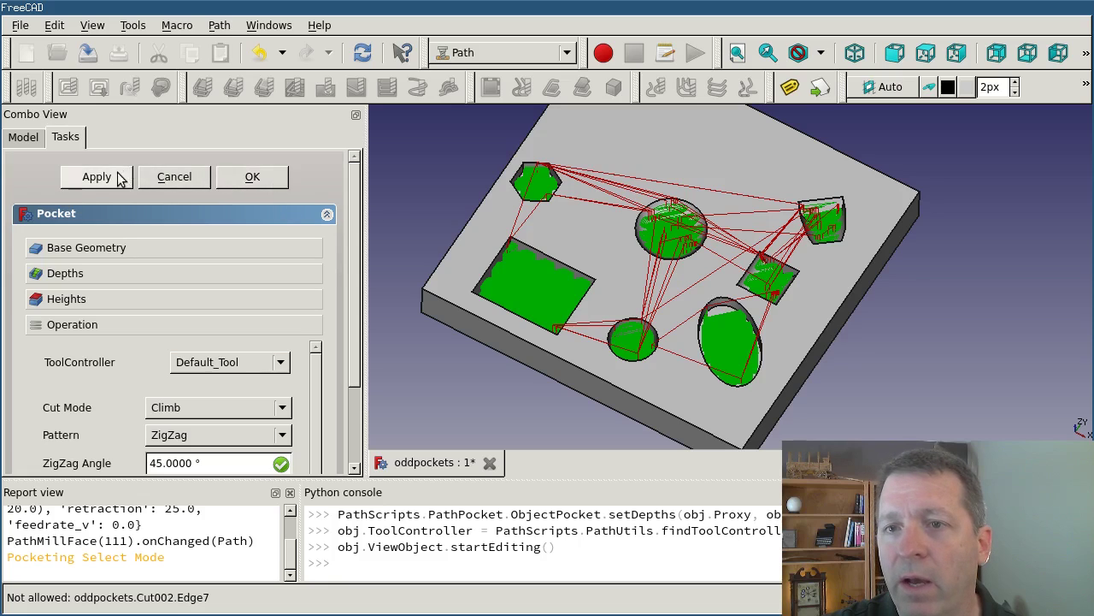
click(244, 177)
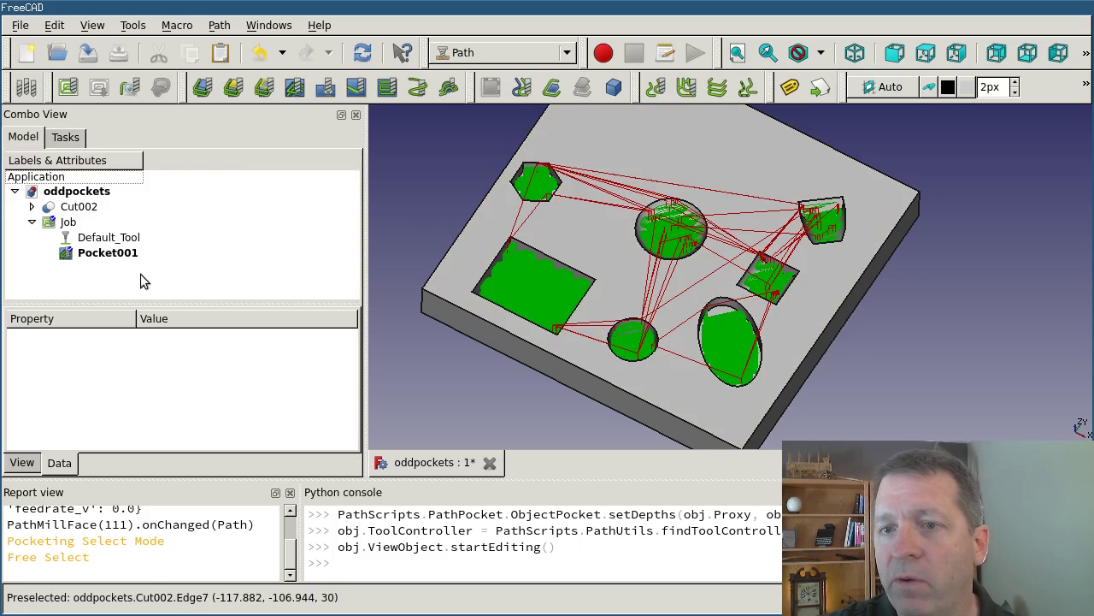
Step: Deactivate the pocket operation by setting its Active property to false
click(66, 254)
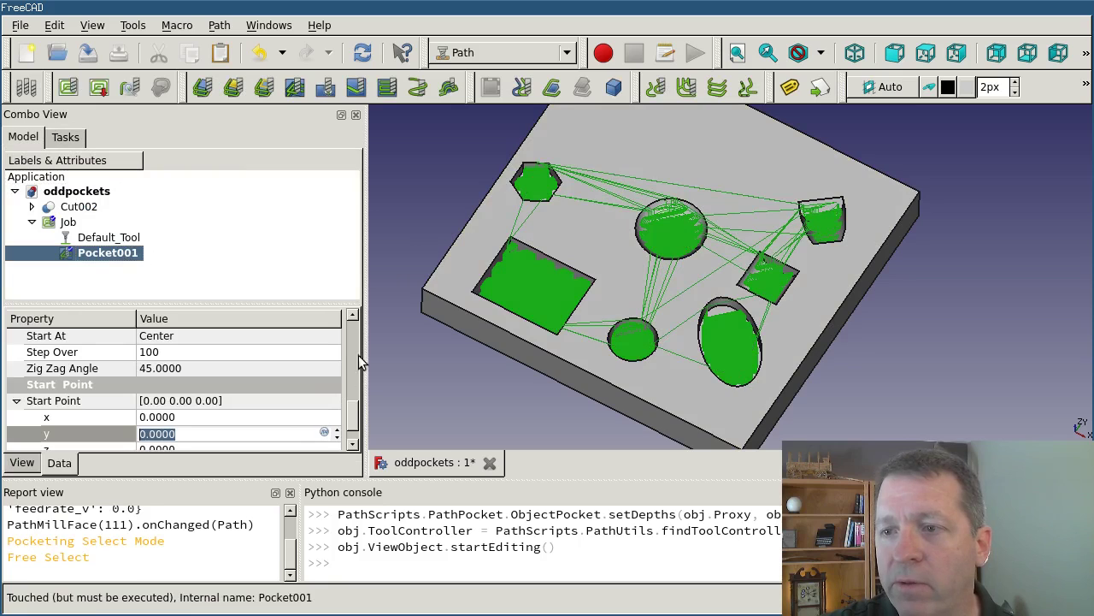
scroll(441, 333, down, 3)
scroll(396, 316, up, 6)
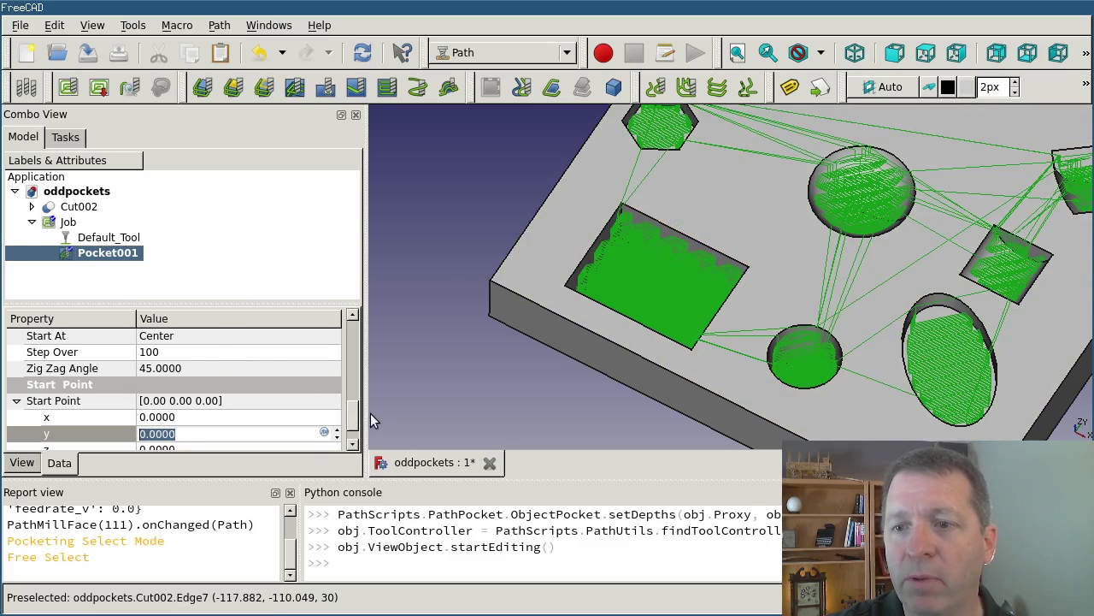
drag(356, 413, 353, 365)
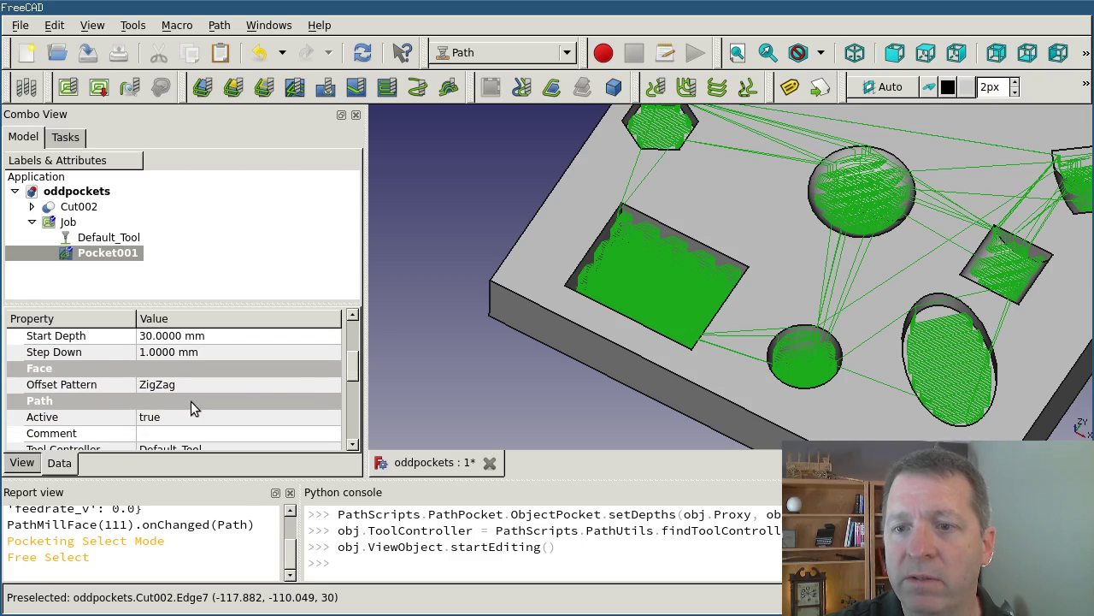
click(172, 423)
click(174, 418)
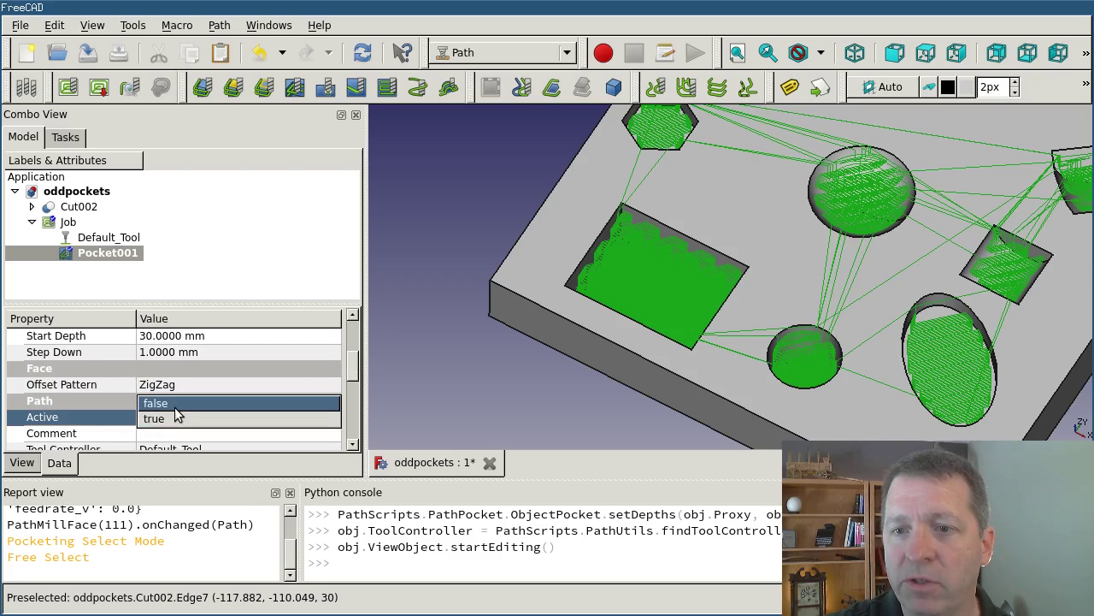
click(175, 407)
click(239, 433)
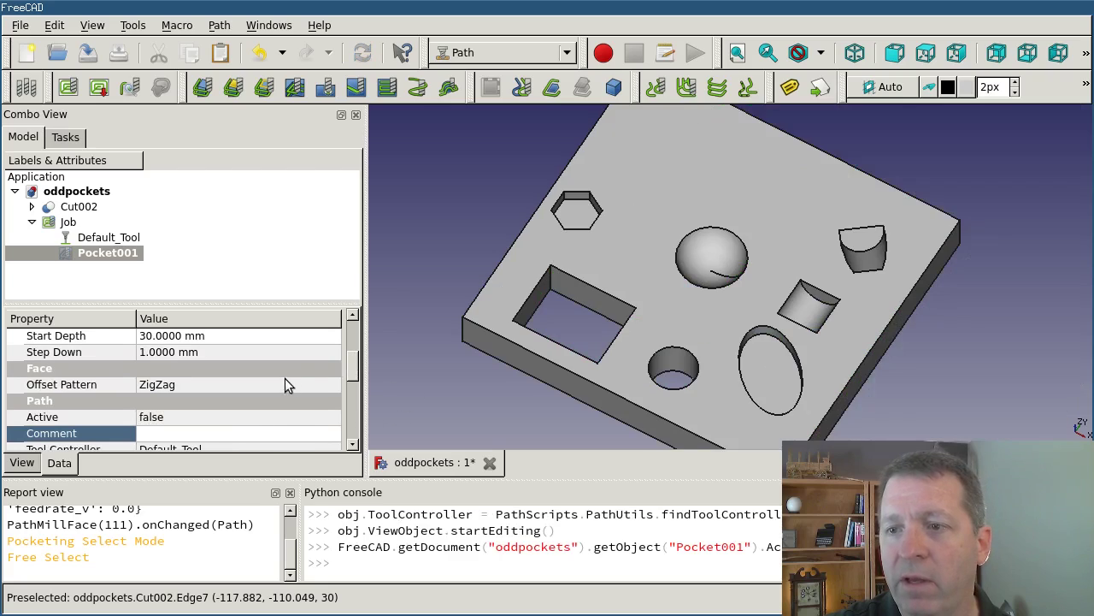
Step: Set the pocket operation's start point to X -122, Y -130, Z 30
drag(357, 355, 355, 428)
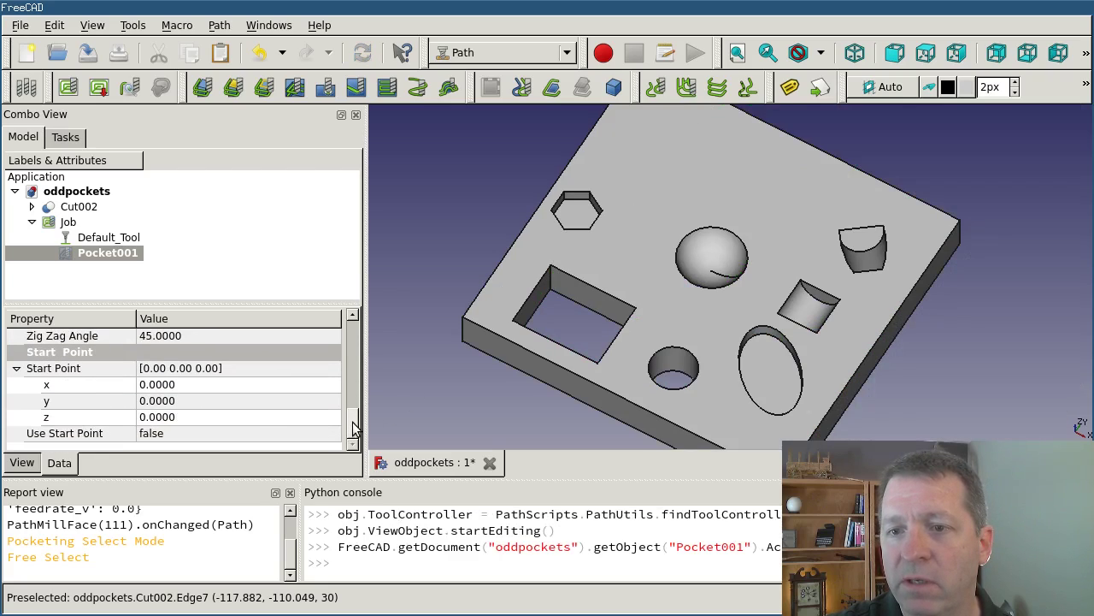
click(212, 386)
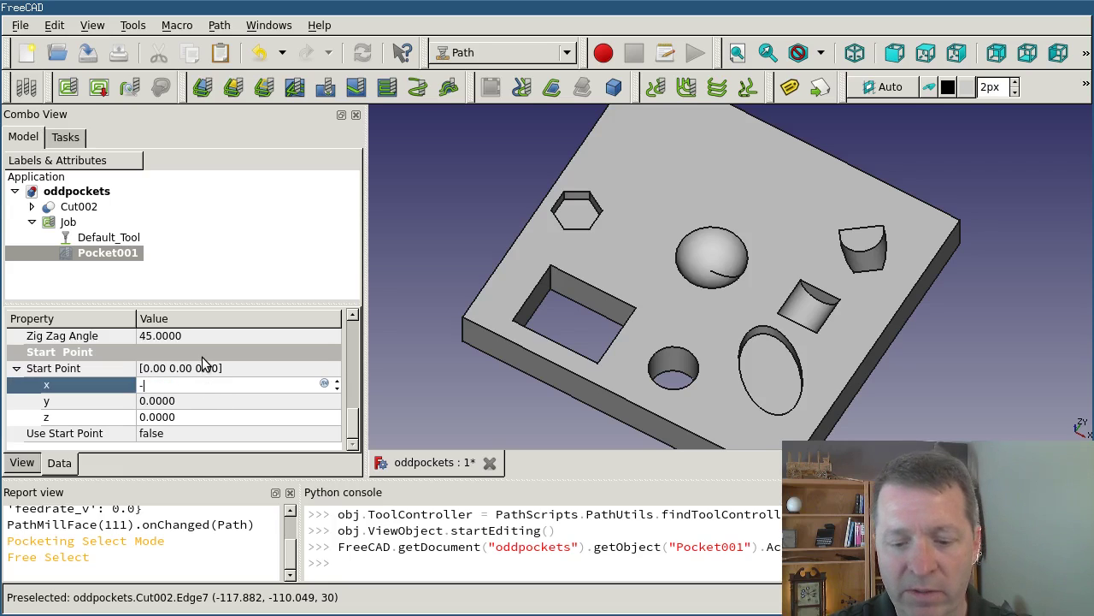
text(-122)
click(231, 400)
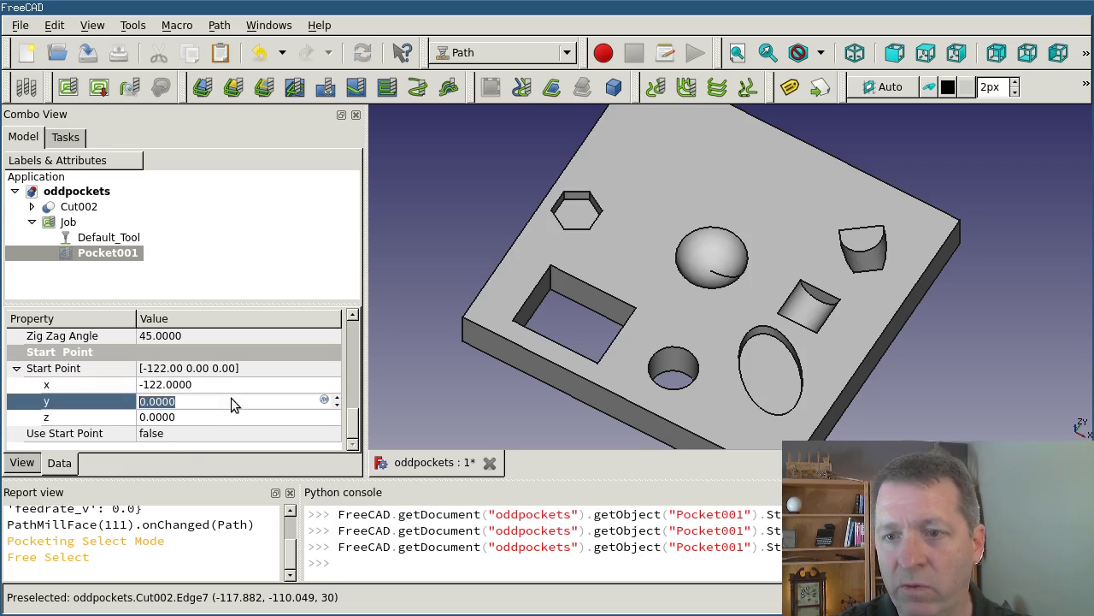
text(-130)
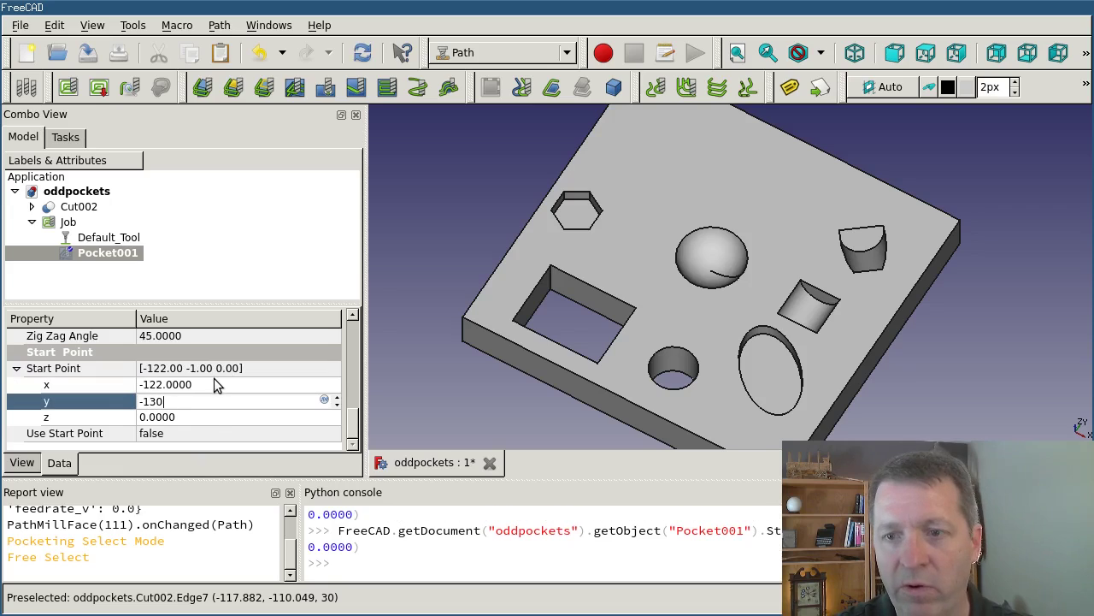
click(216, 415)
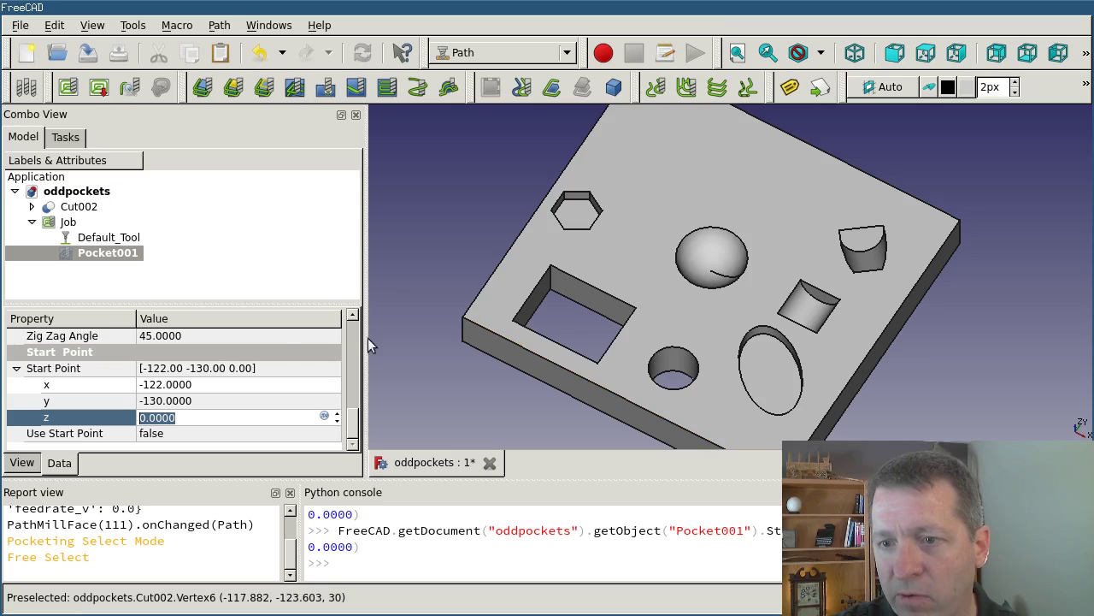
text(30)
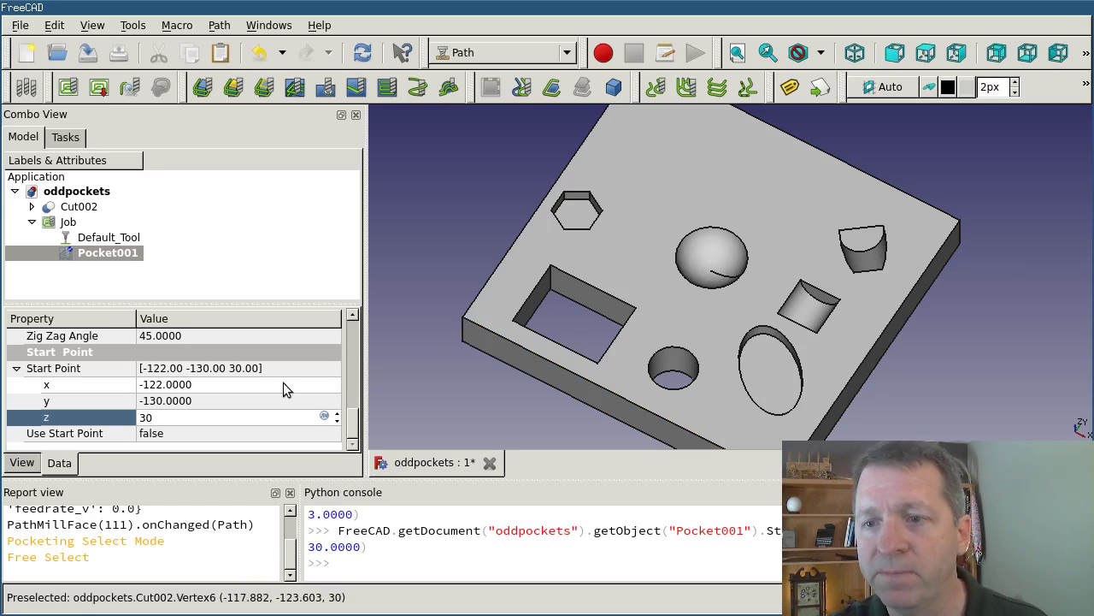
Step: Set Use Start Point to true for the pocket operation and reactivate it by setting Active to true
click(182, 434)
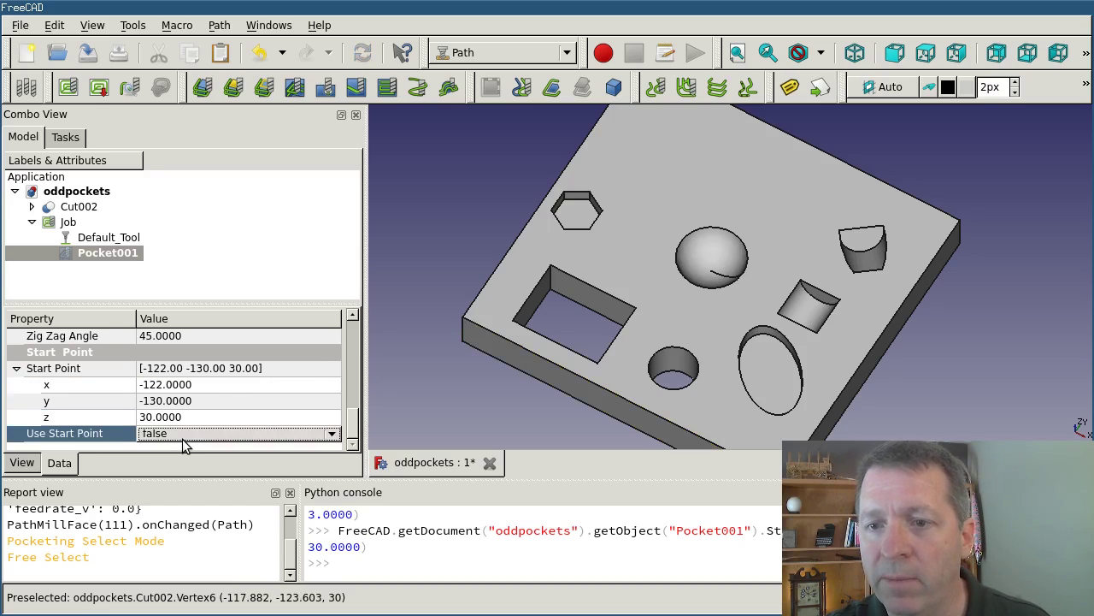
click(183, 435)
click(183, 446)
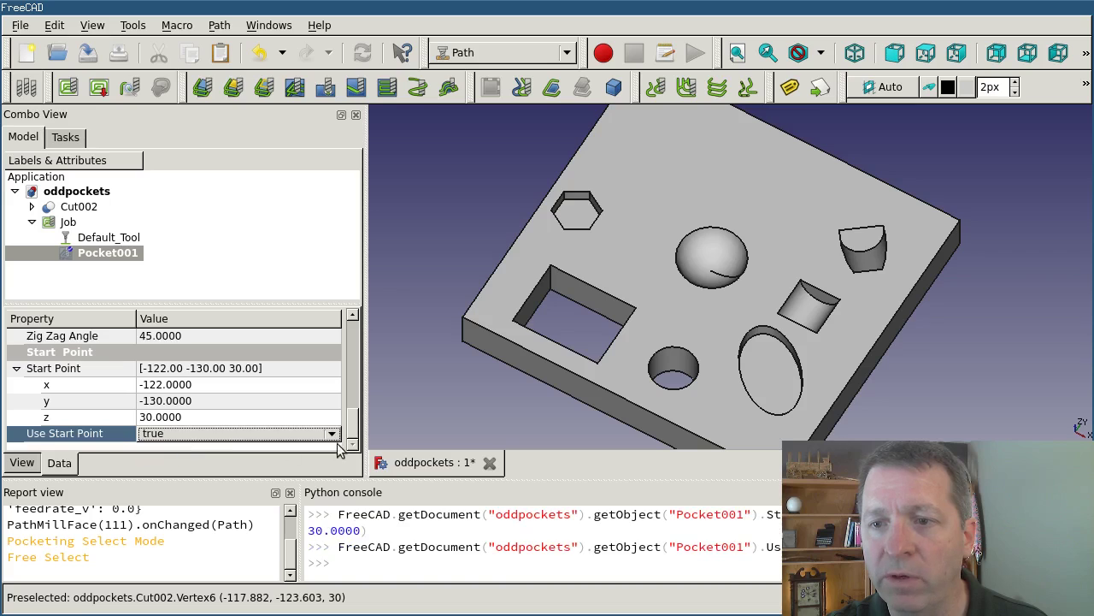
click(275, 419)
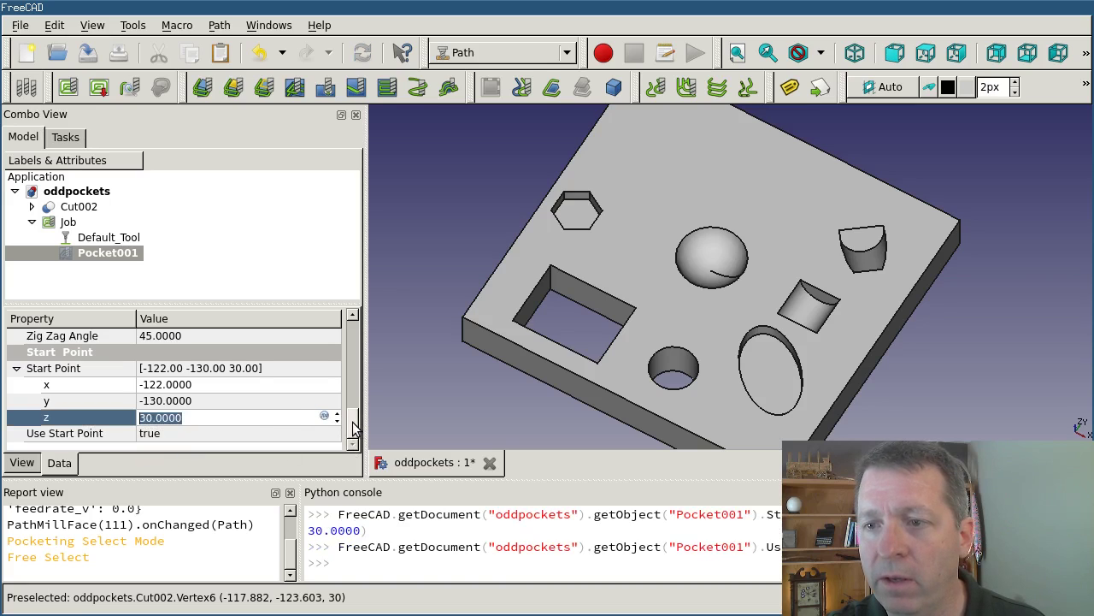
drag(355, 427, 355, 383)
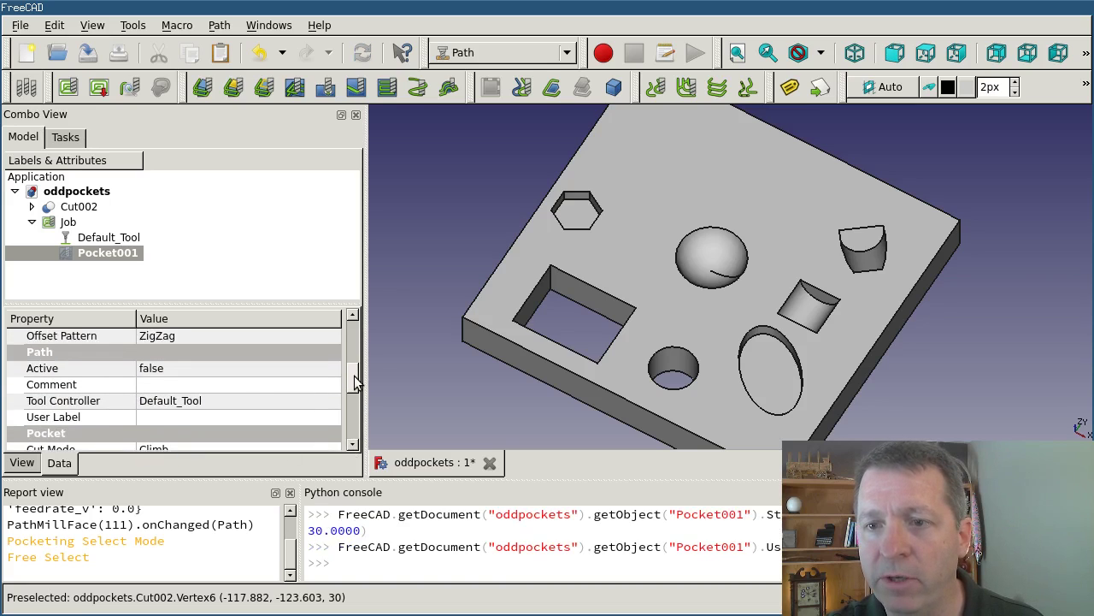
click(250, 374)
click(245, 384)
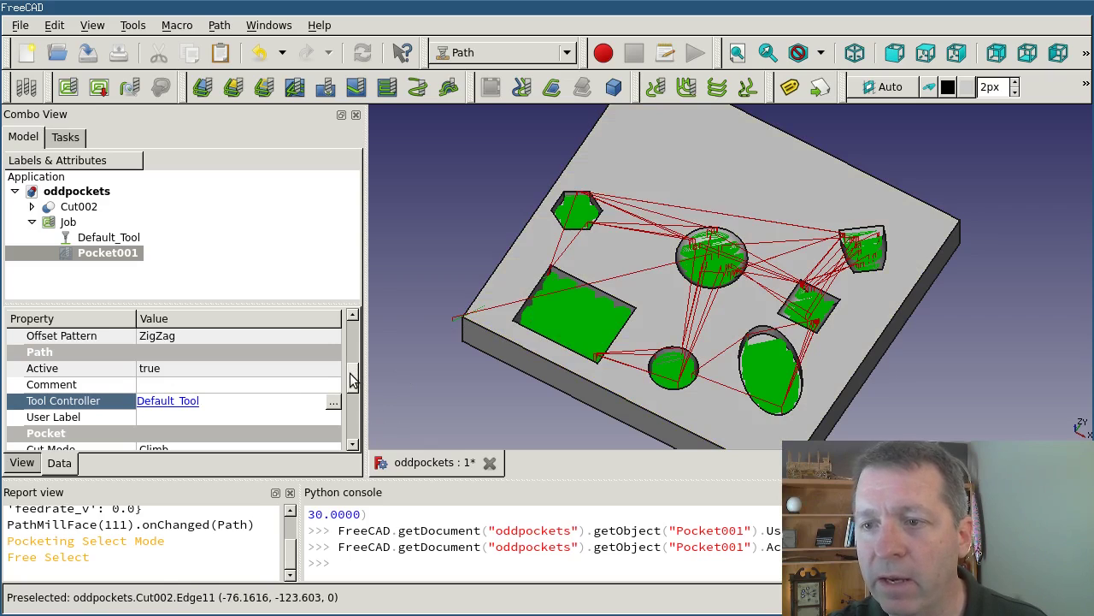
Step: Set Min Travel to true for the pocket operation and check the recomputed travel moves between the pockets
drag(350, 380, 366, 402)
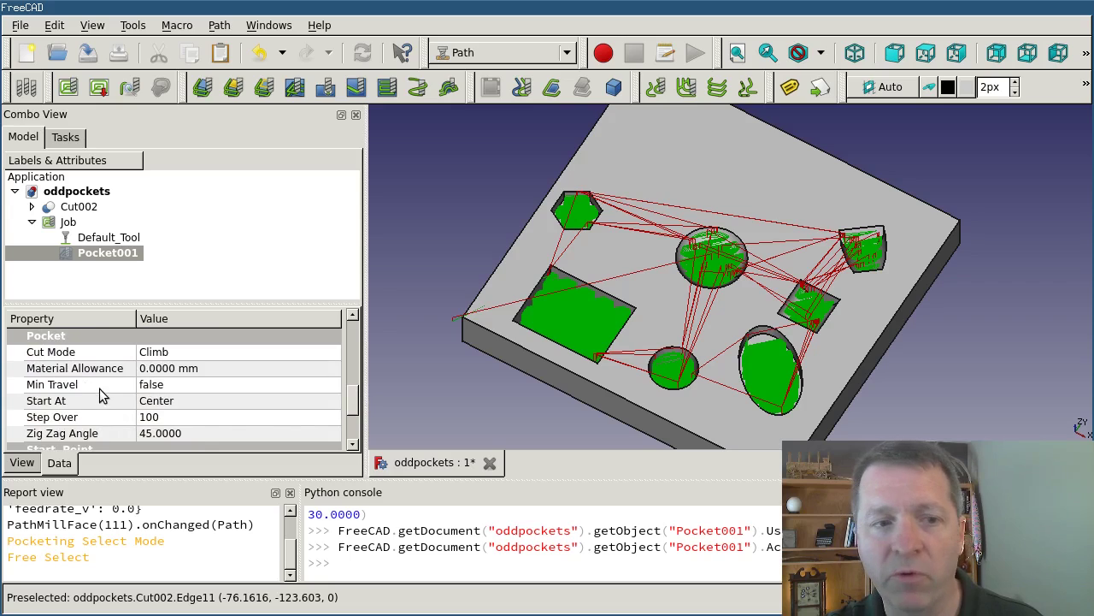
click(190, 386)
click(194, 384)
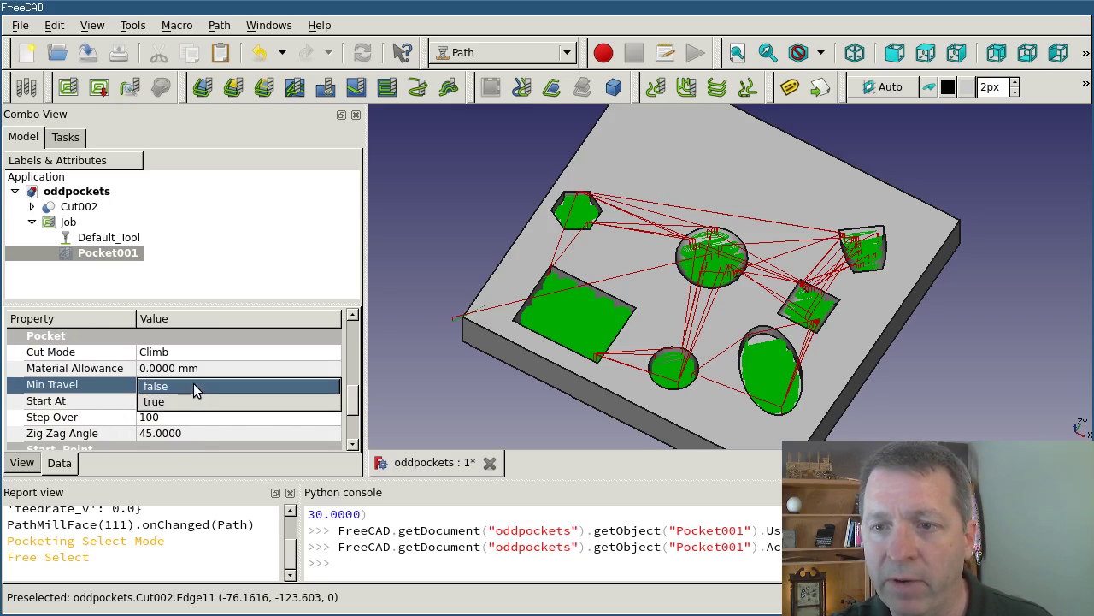
click(187, 402)
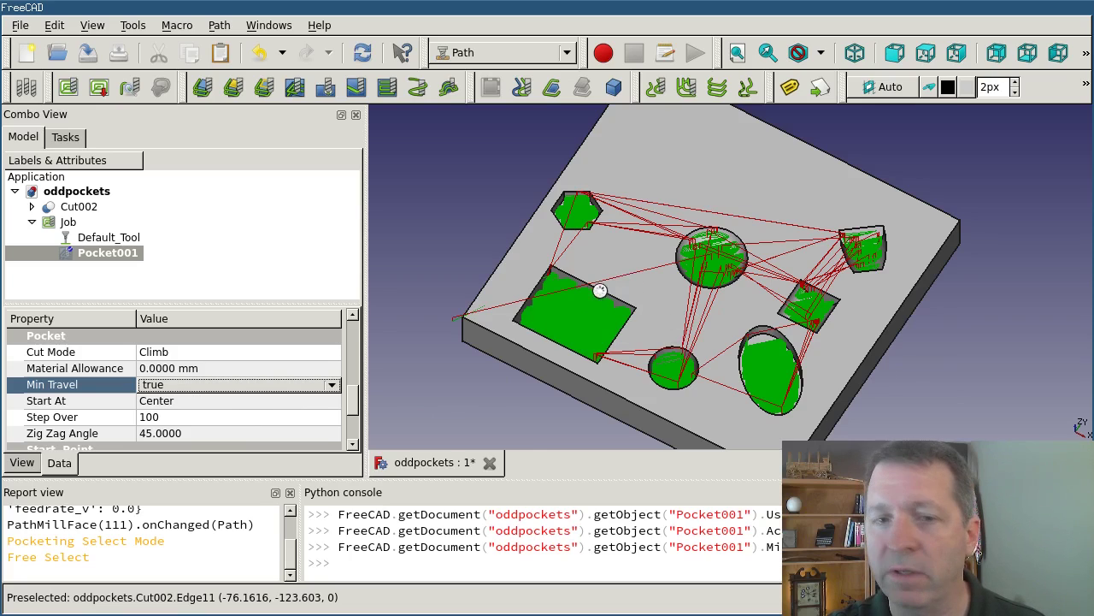
key(Tab)
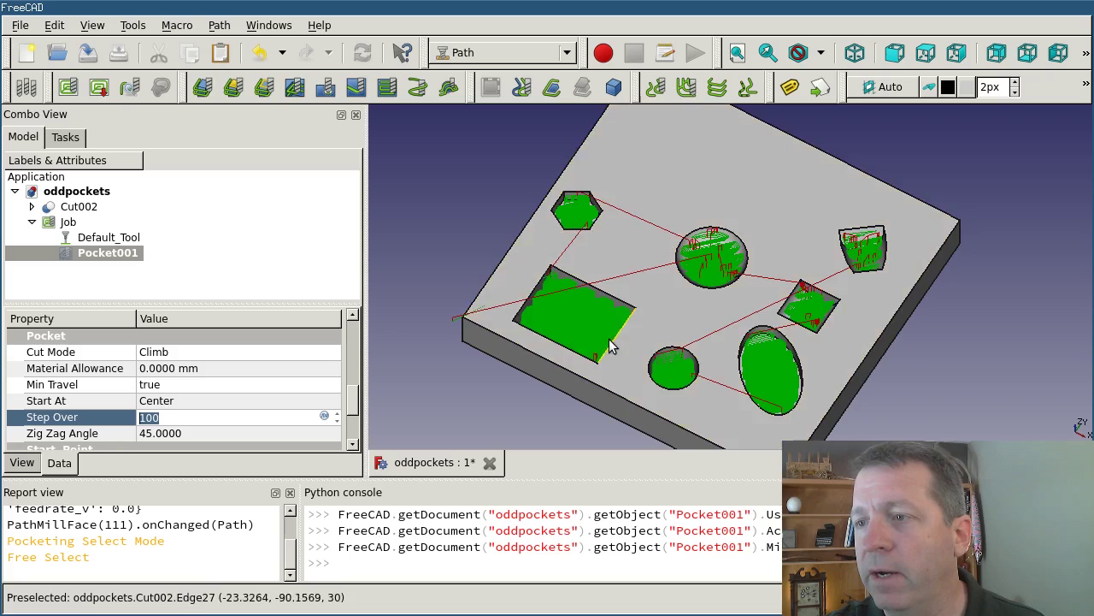
scroll(610, 339, down, 2)
scroll(679, 337, up, 2)
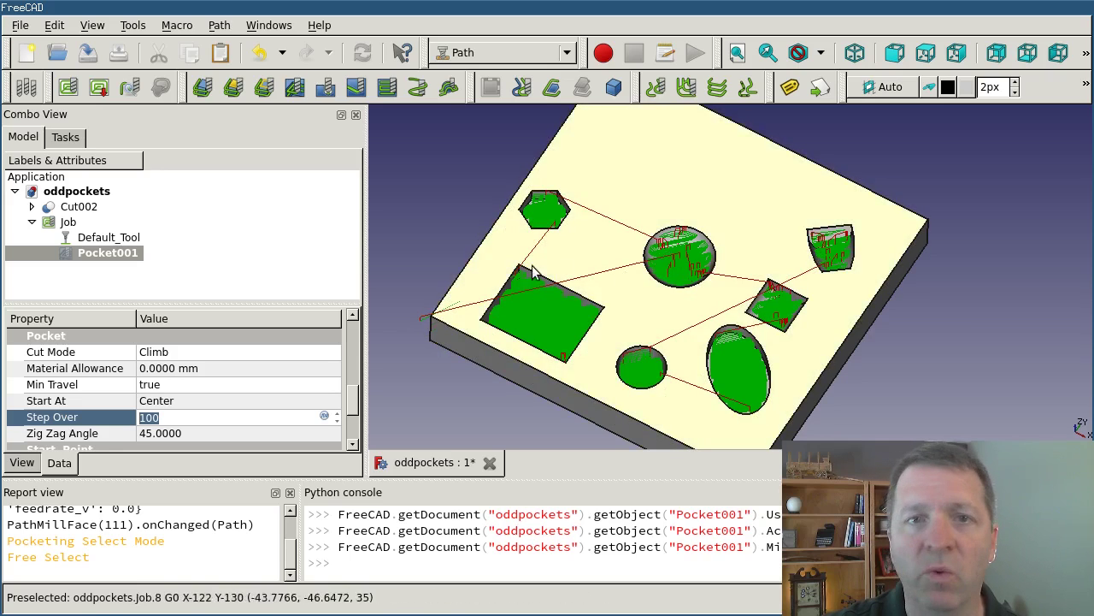
scroll(756, 303, down, 2)
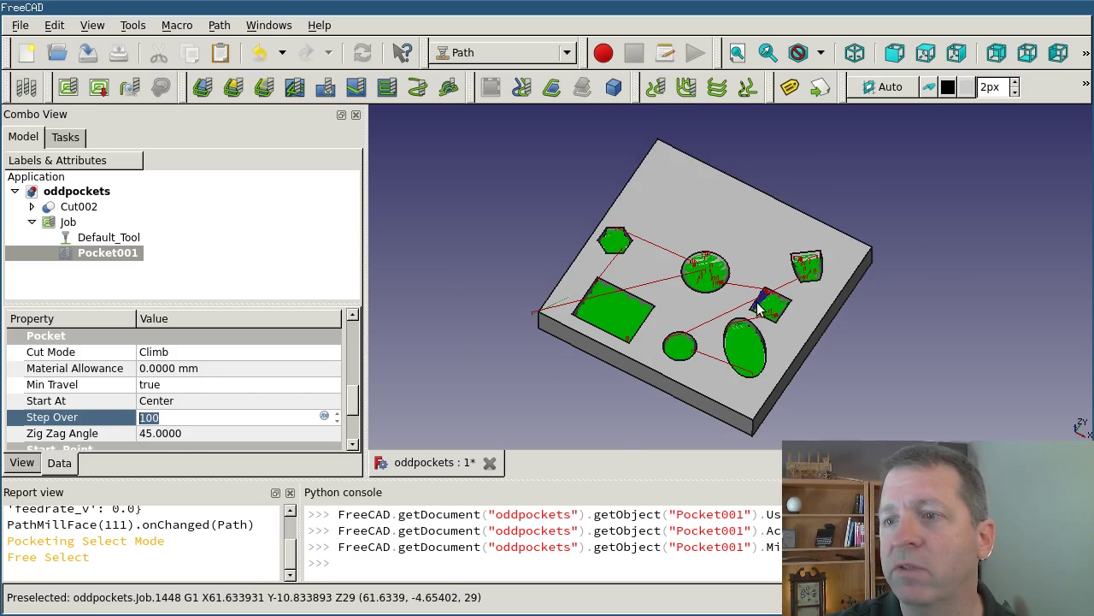
scroll(738, 345, up, 2)
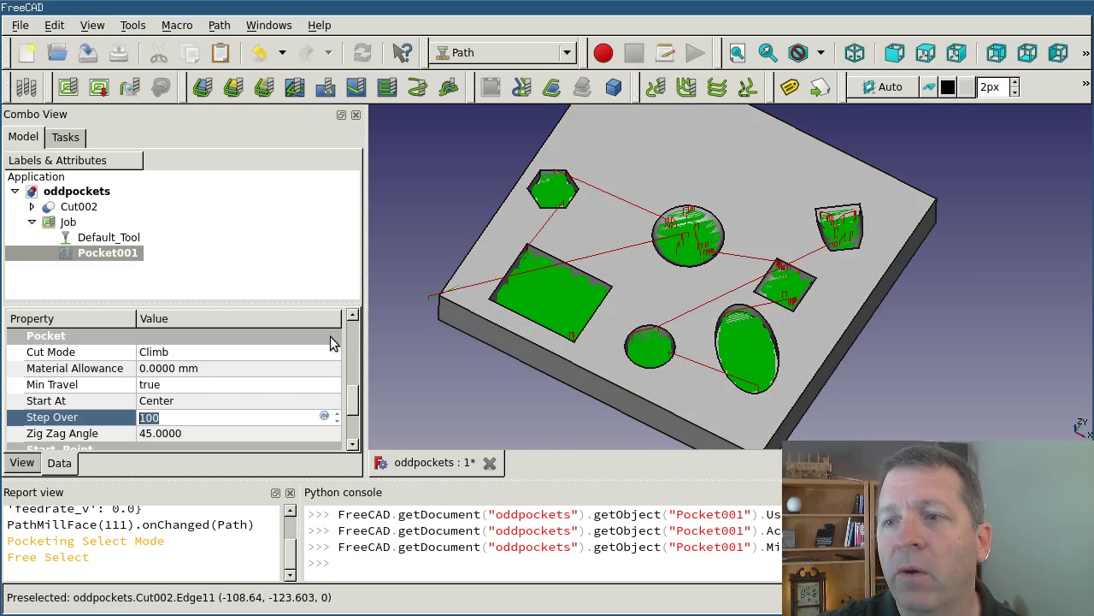